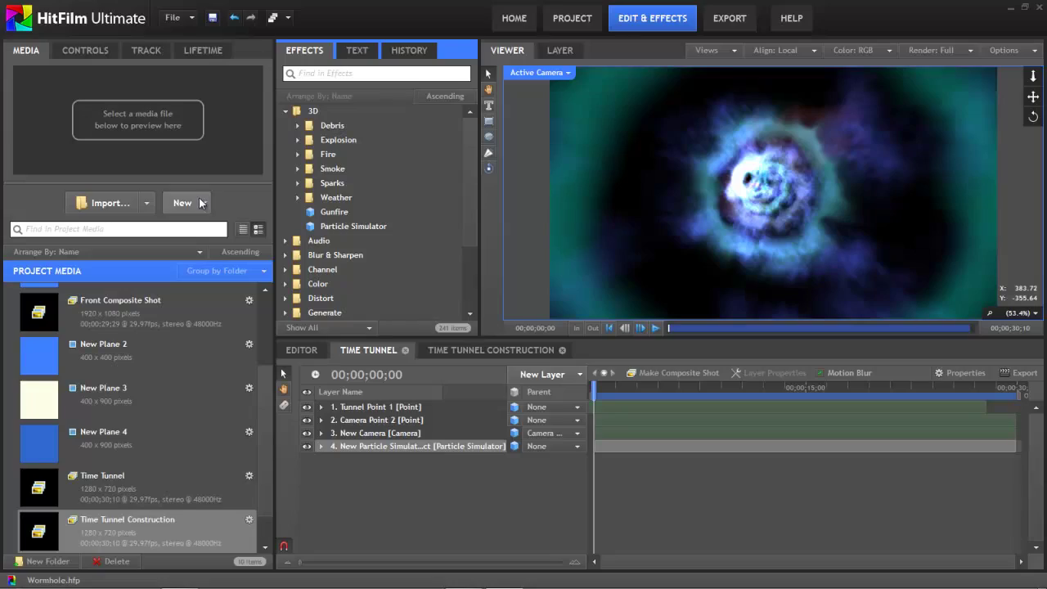
# Step: Create a new composite shot named 'Tunnel'
pyautogui.click(199, 203)
pyautogui.click(214, 237)
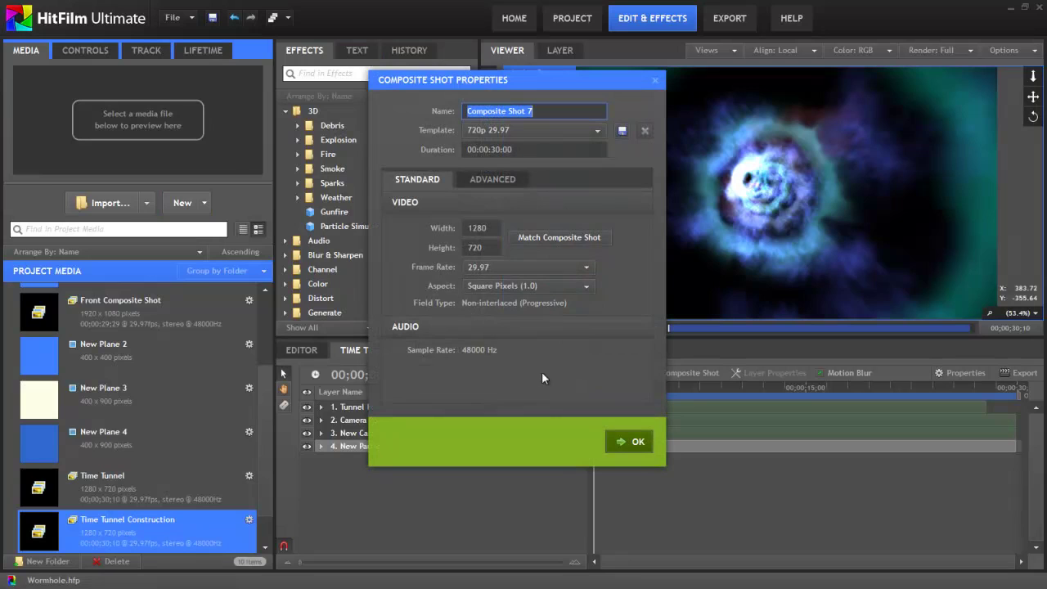
pyautogui.write('Tunnel')
pyautogui.press('Return')
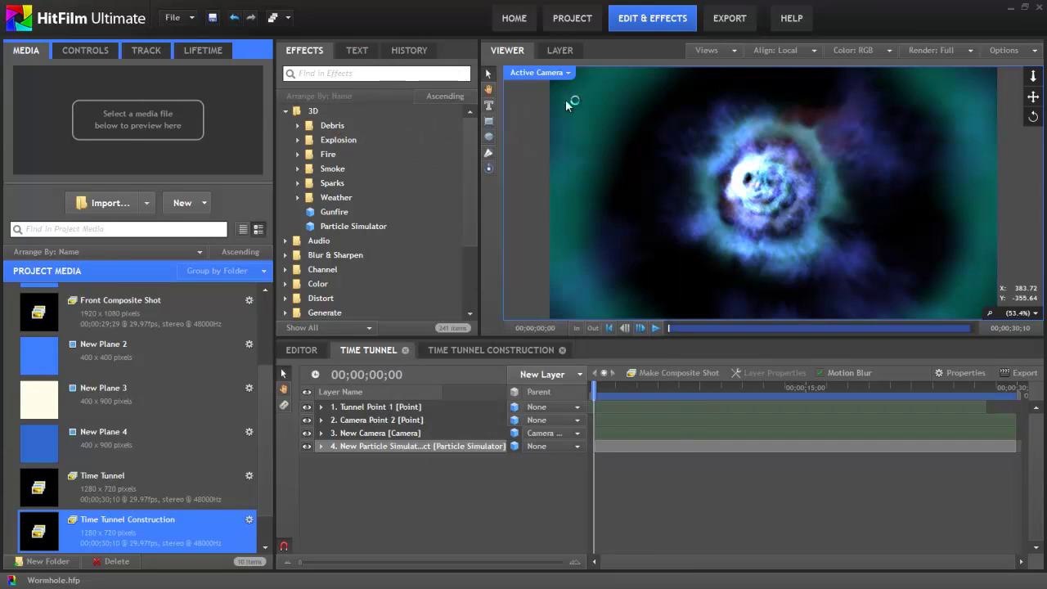
# Step: Add a Particle Simulator layer to Tunnel and accept the new camera
pyautogui.moveTo(363, 228); pyautogui.dragTo(377, 404)
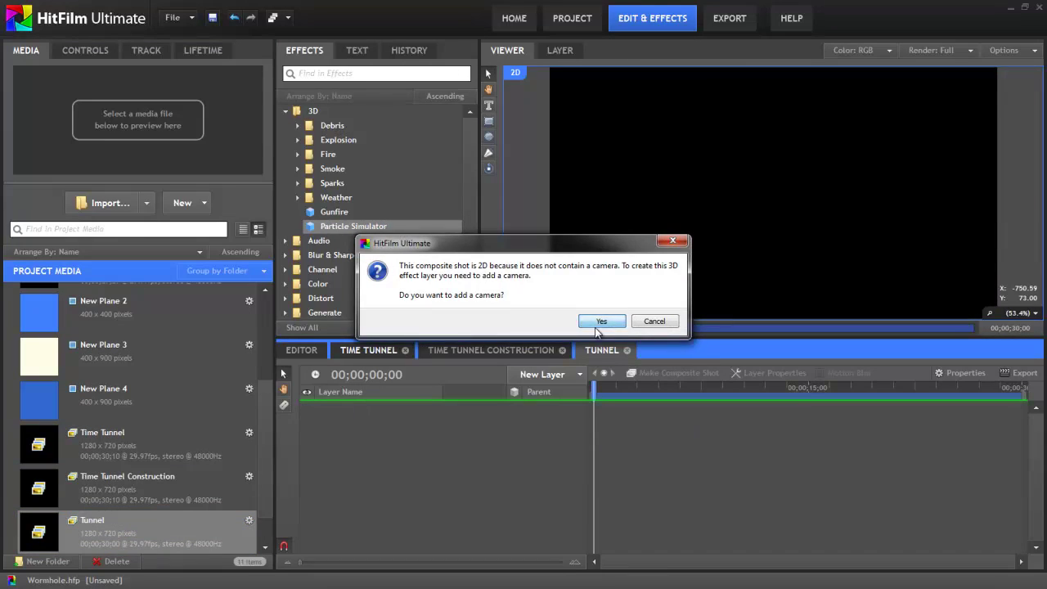
pyautogui.click(601, 321)
pyautogui.moveTo(596, 391)
pyautogui.mouseDown()
pyautogui.moveTo(748, 395)
pyautogui.moveTo(593, 395)
pyautogui.mouseUp()
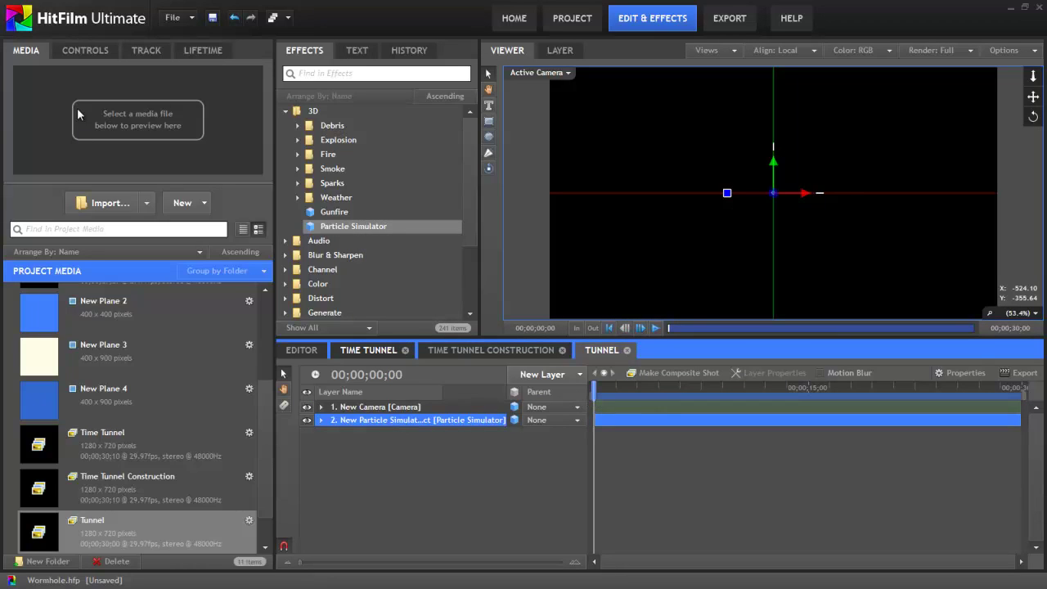
# Step: Set the particle emitter's Trajectory to Cone
pyautogui.click(85, 51)
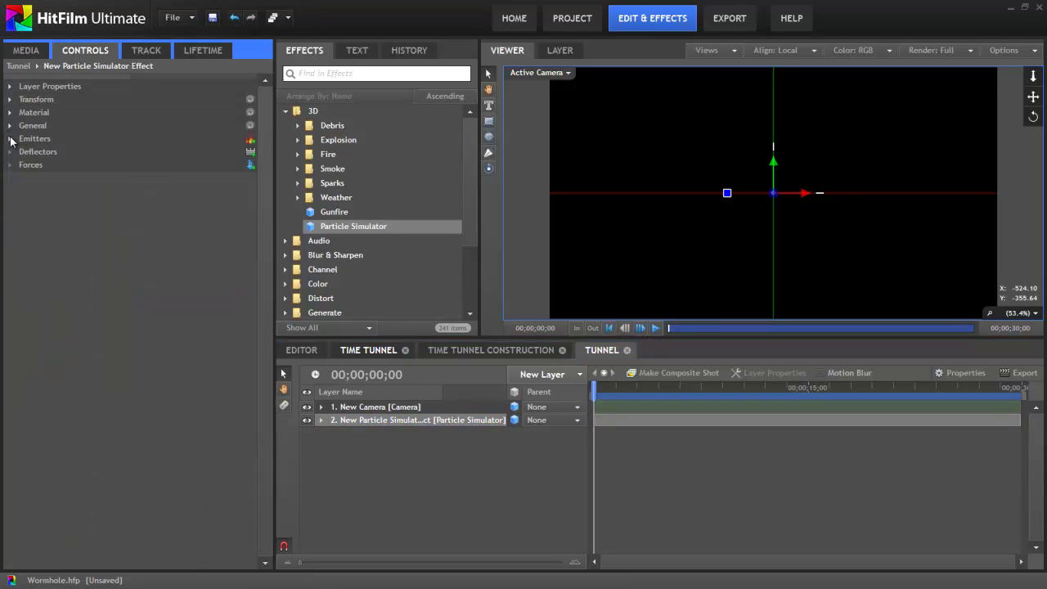
pyautogui.click(10, 138)
pyautogui.click(23, 151)
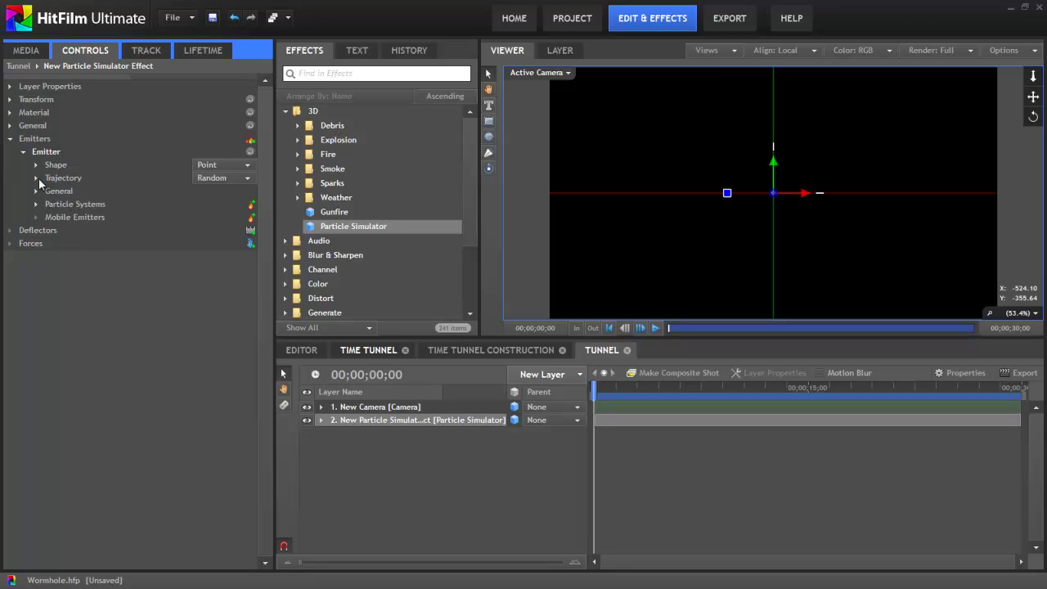
pyautogui.click(247, 177)
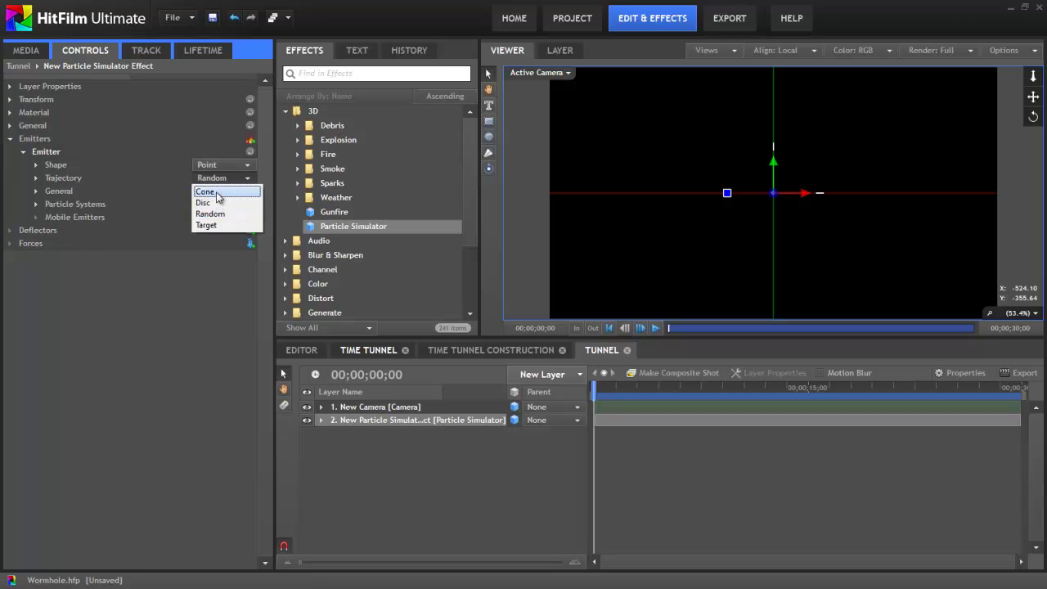
pyautogui.click(216, 191)
pyautogui.moveTo(595, 389); pyautogui.dragTo(661, 390)
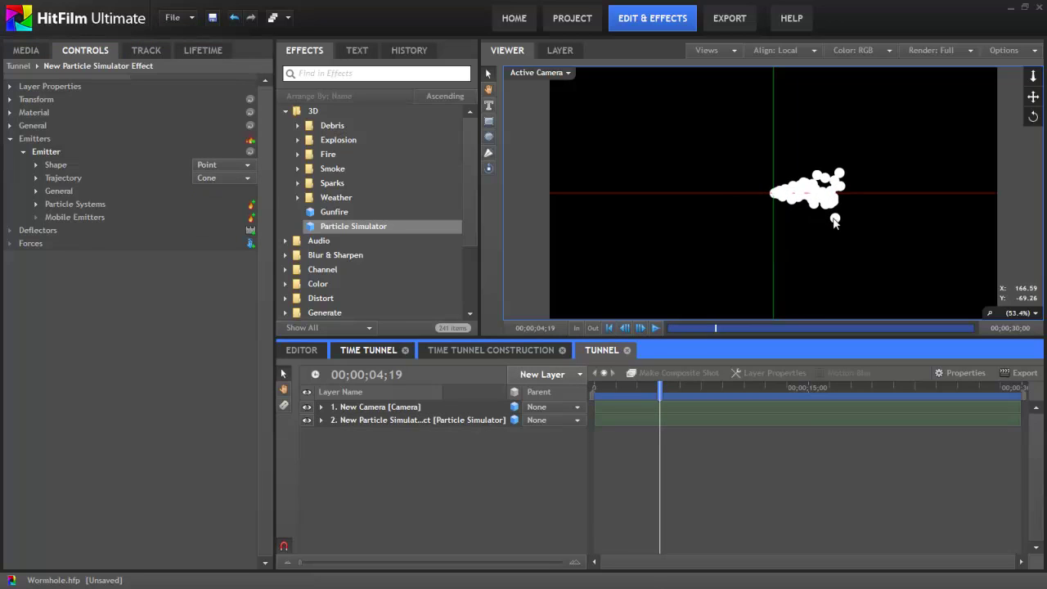
# Step: Set the cone Radius to 0.0 and Orientation Y to 90°
pyautogui.click(36, 178)
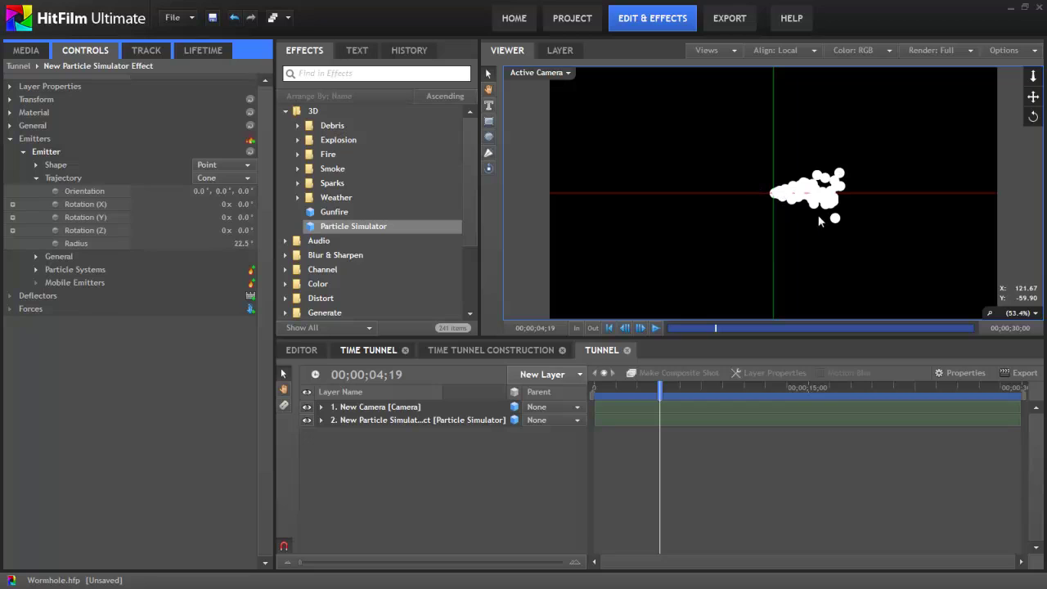
pyautogui.click(236, 243)
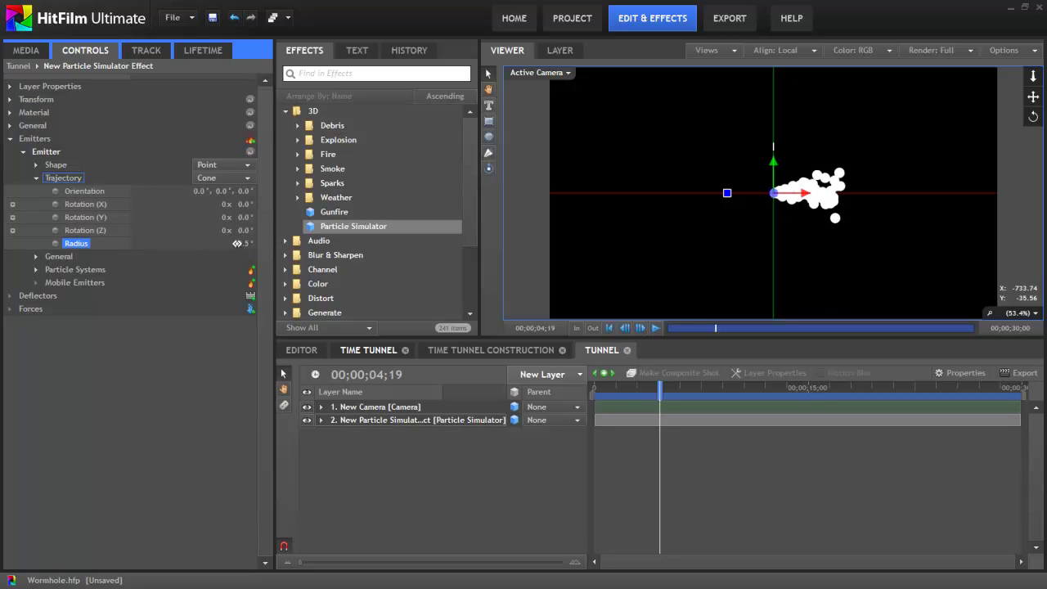
pyautogui.moveTo(236, 243); pyautogui.dragTo(220, 244)
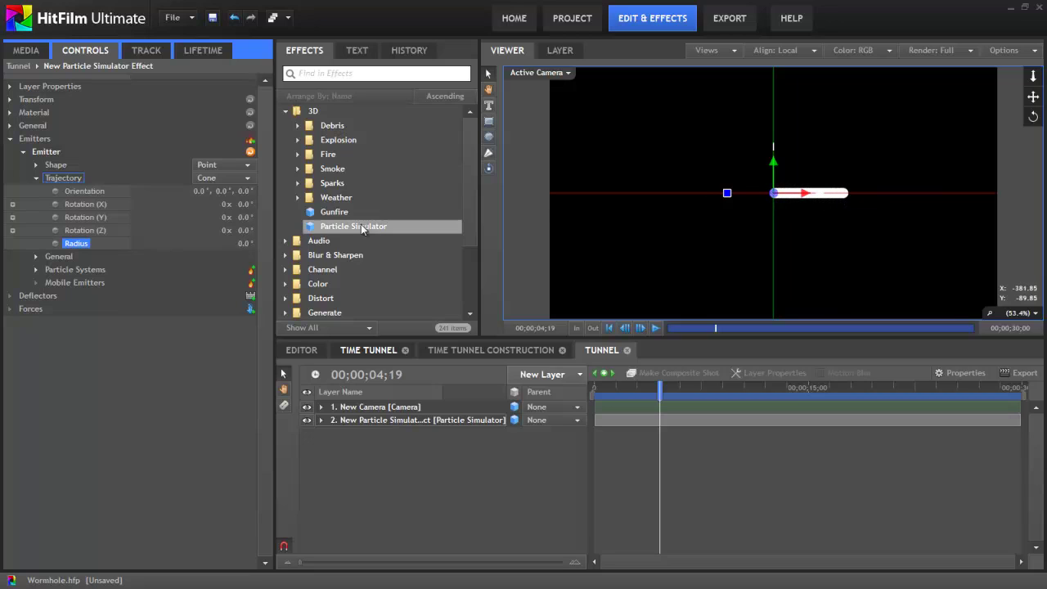
pyautogui.click(221, 191)
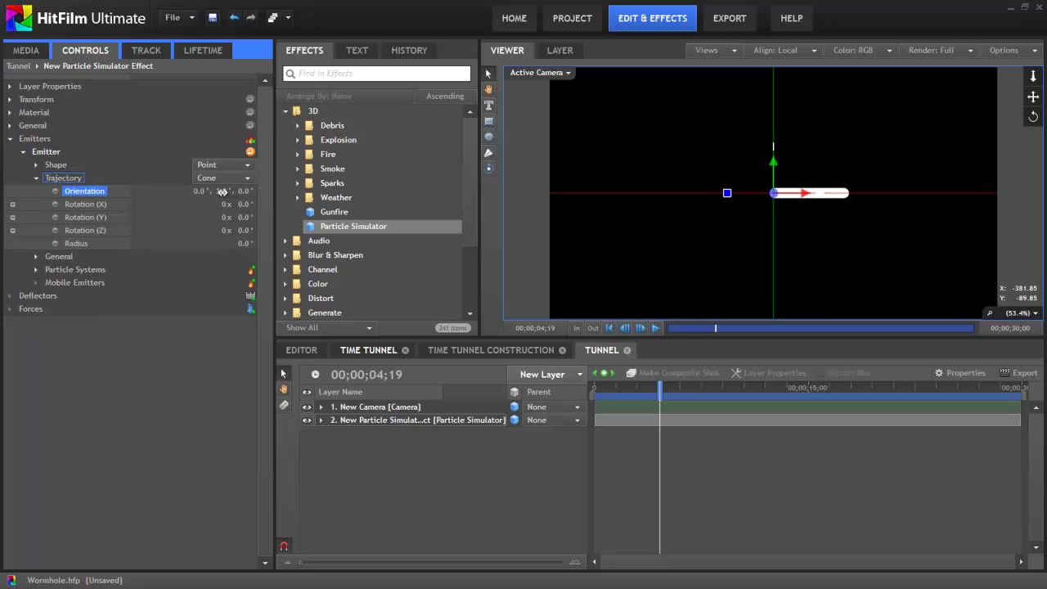
pyautogui.moveTo(224, 191); pyautogui.dragTo(330, 204)
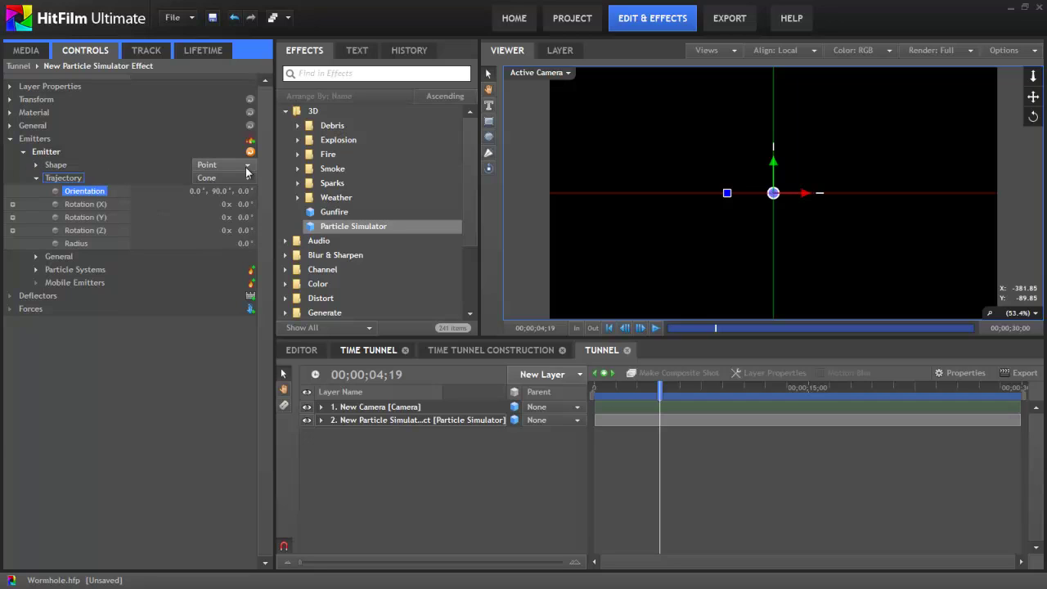
# Step: Make the emitter shape a Circle of radius 201 px with Boundary on
pyautogui.click(229, 164)
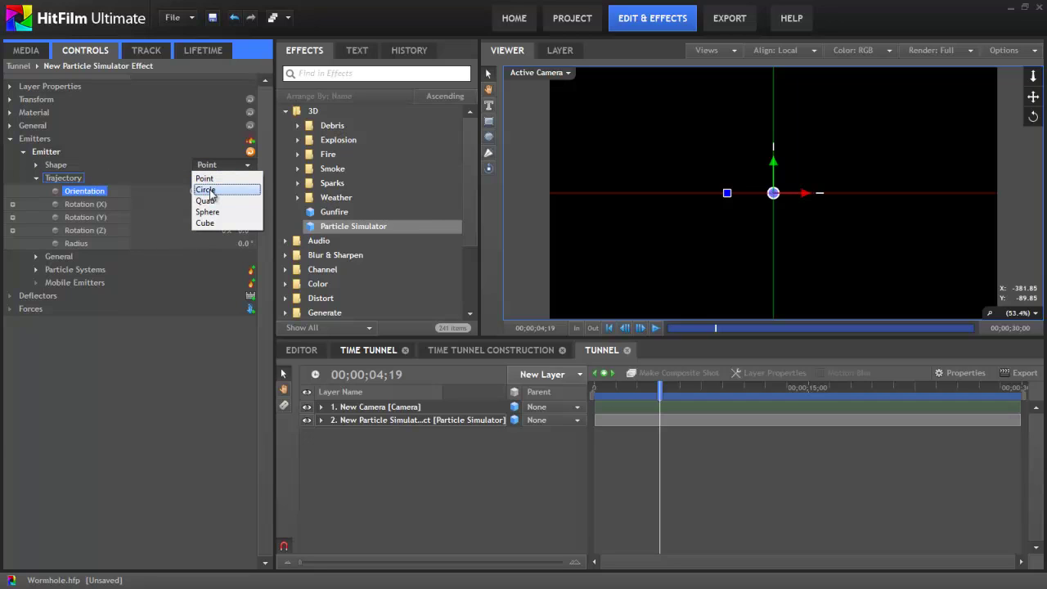
pyautogui.click(206, 189)
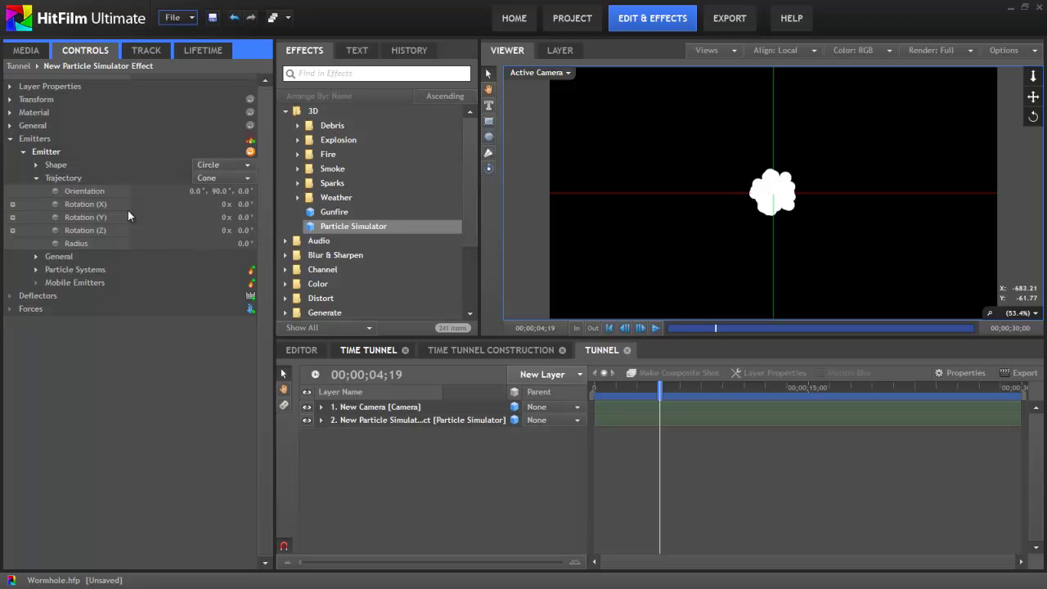
pyautogui.click(37, 177)
pyautogui.click(36, 164)
pyautogui.click(76, 269)
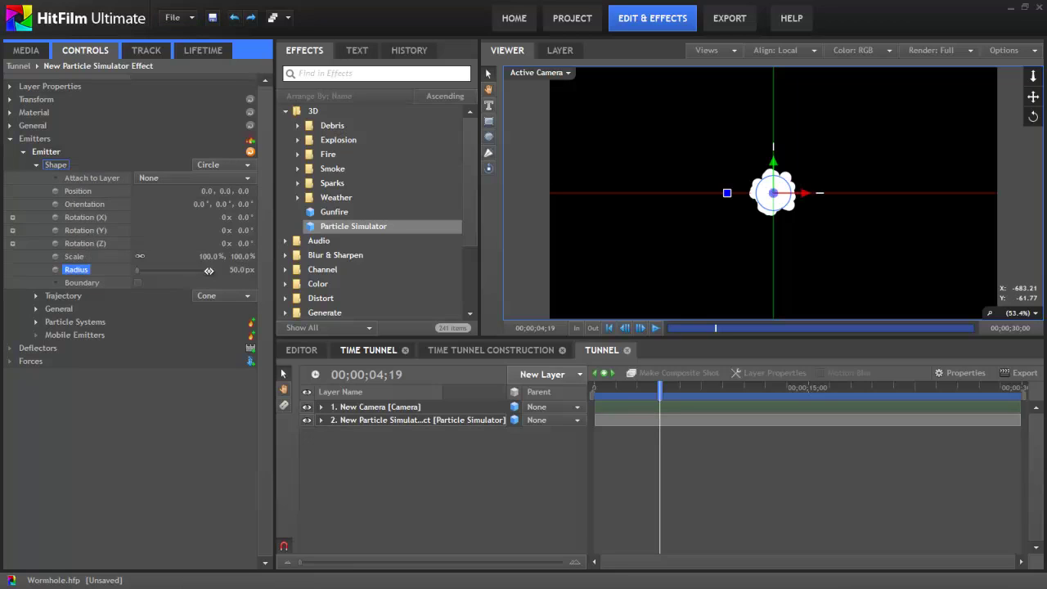
pyautogui.moveTo(243, 269); pyautogui.dragTo(333, 271)
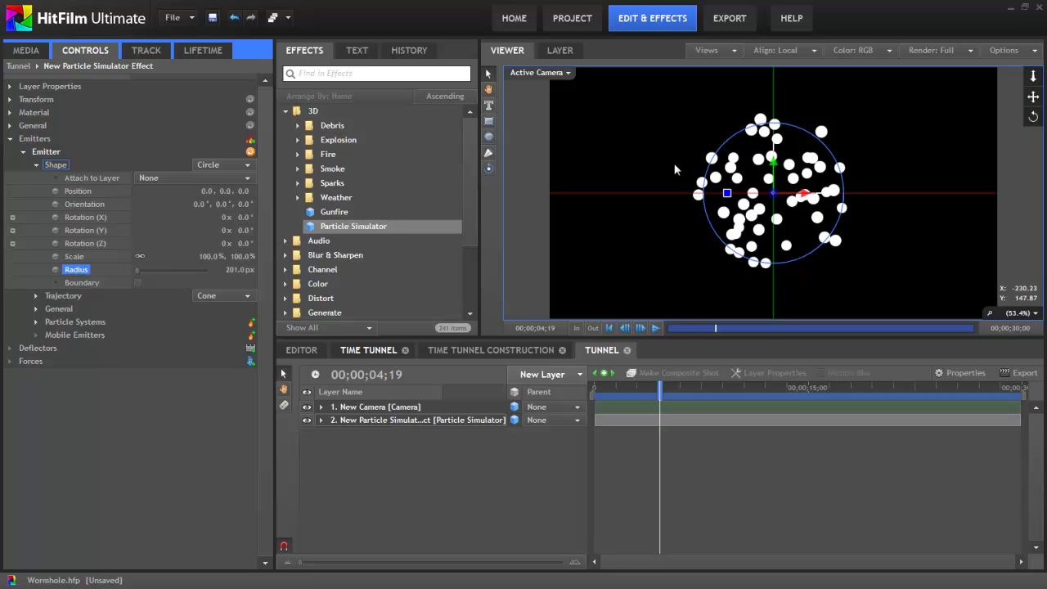
pyautogui.click(138, 283)
pyautogui.moveTo(612, 388); pyautogui.dragTo(651, 388)
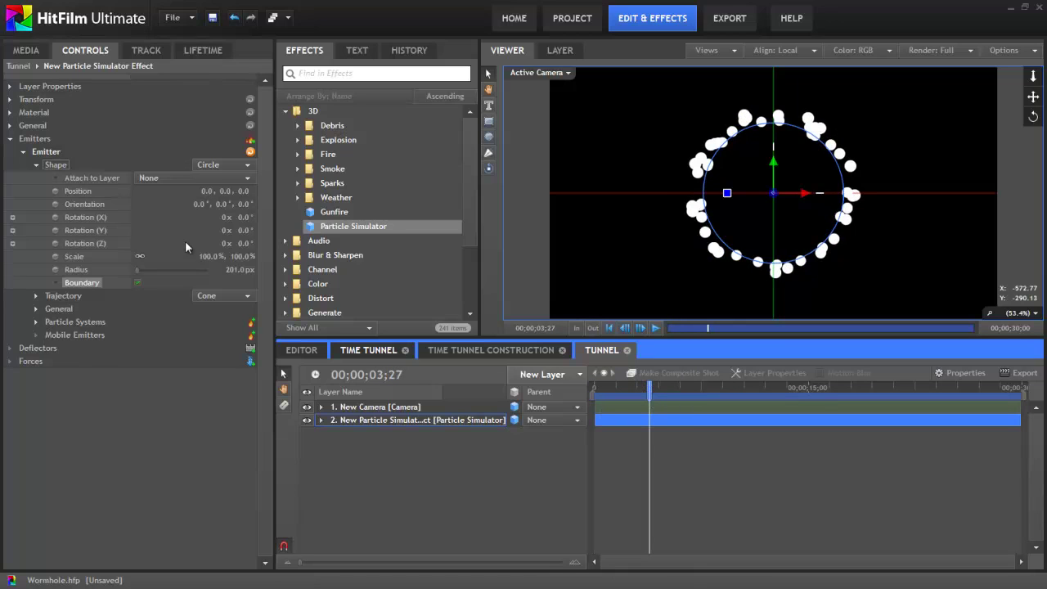
# Step: Move the emitter shape's Z position to -3000
pyautogui.click(243, 191)
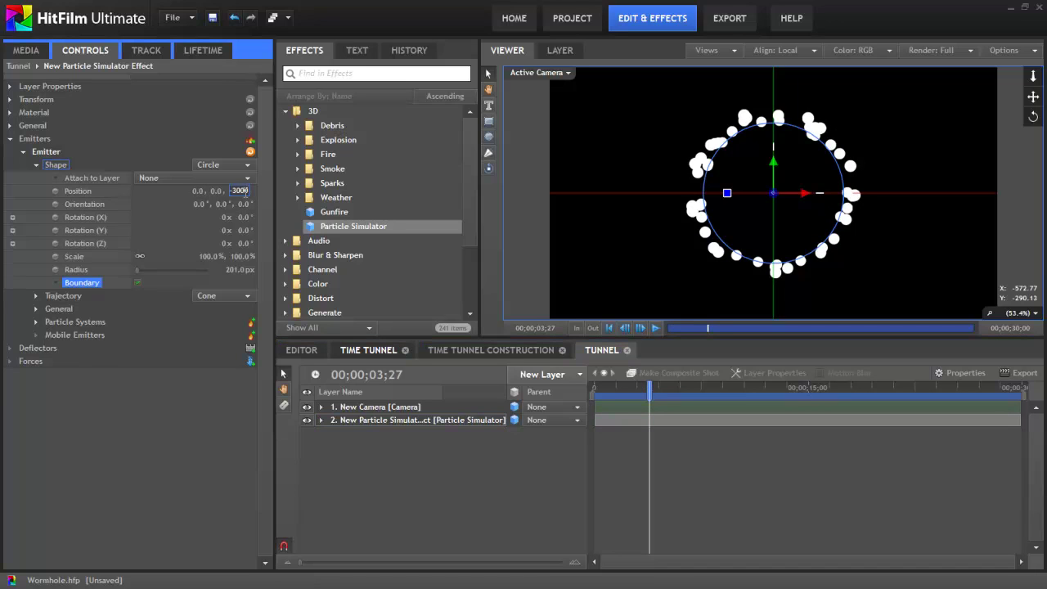
pyautogui.write('-3000')
pyautogui.press('Return')
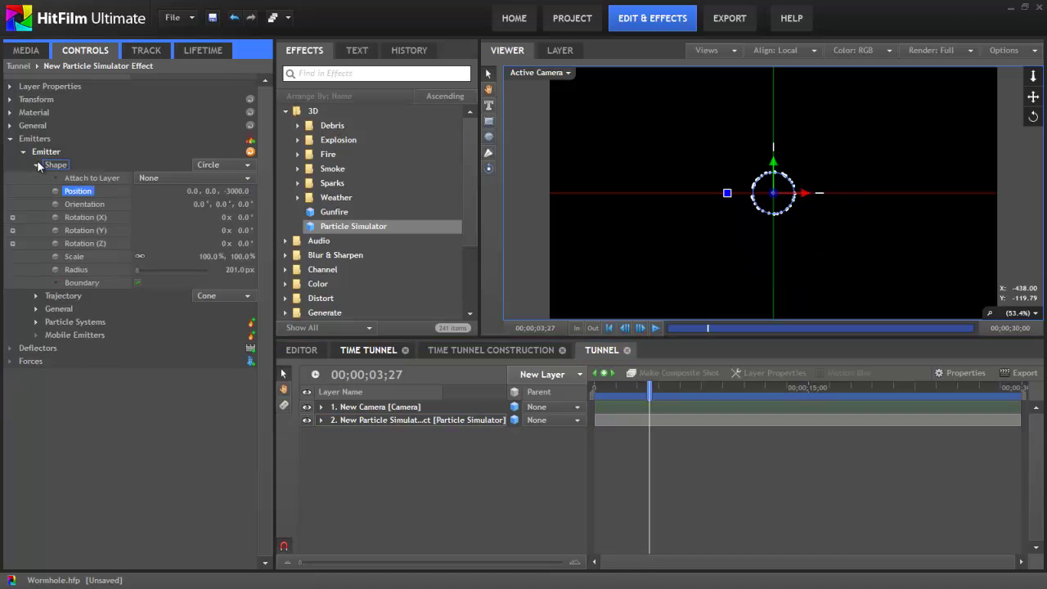
# Step: Set particle Movement Life to 5.0 s and raise Speed to 1133
pyautogui.click(36, 321)
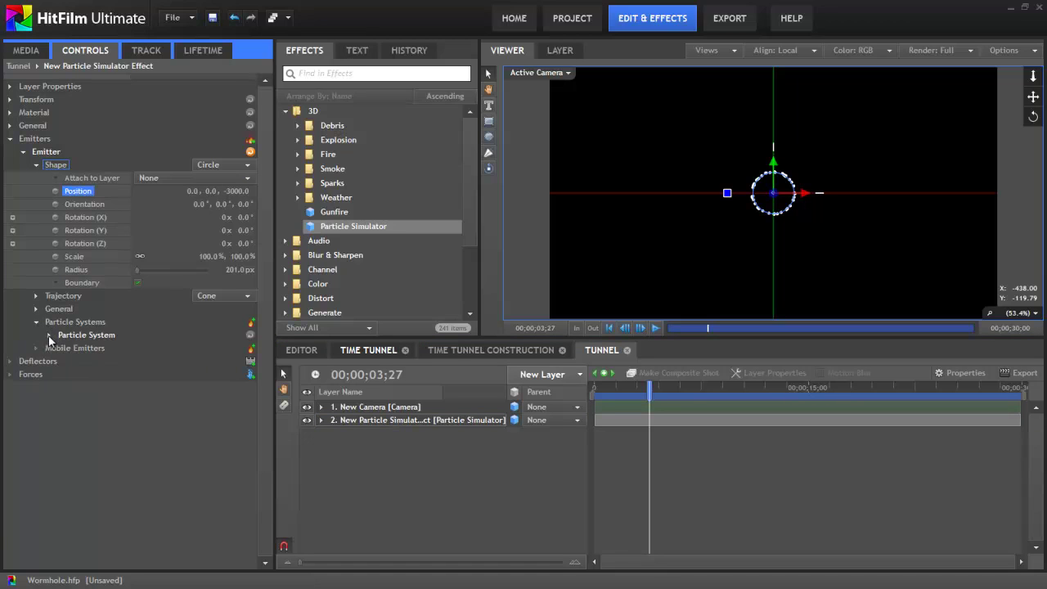
pyautogui.click(50, 335)
pyautogui.click(62, 388)
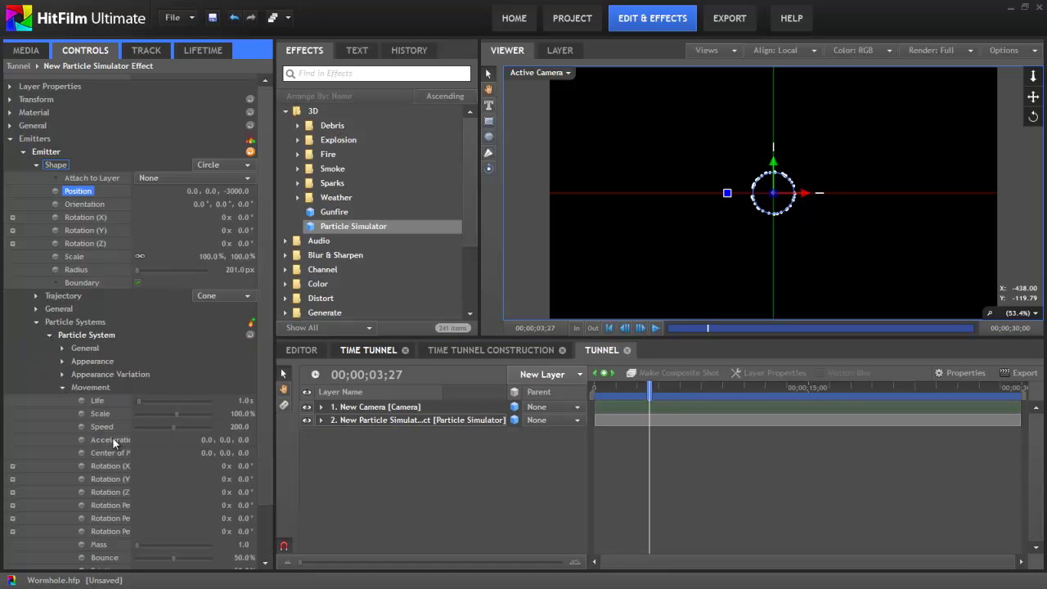
pyautogui.click(241, 400)
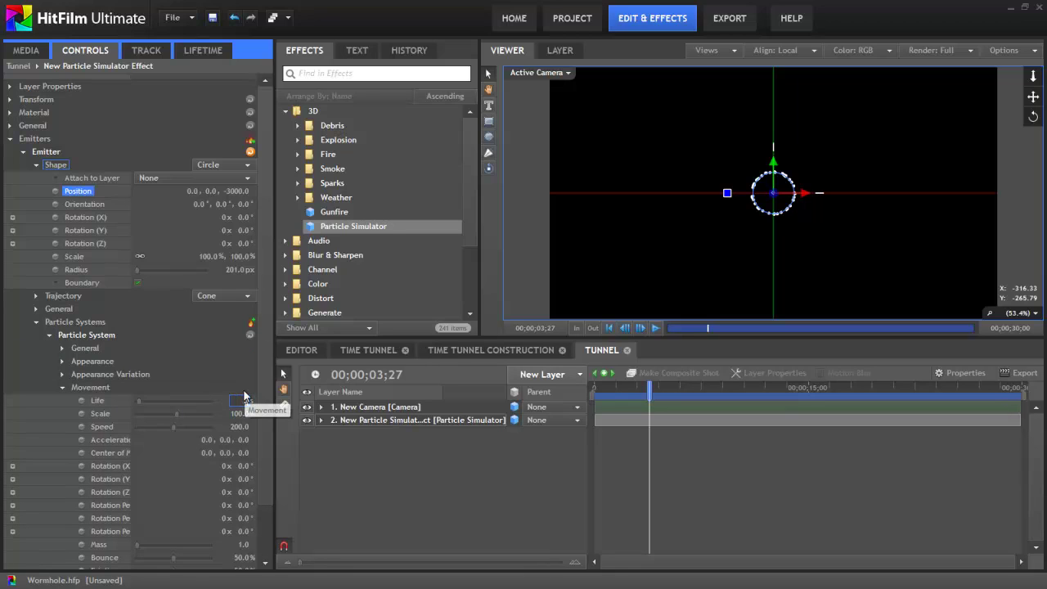
pyautogui.write('5')
pyautogui.press('Return')
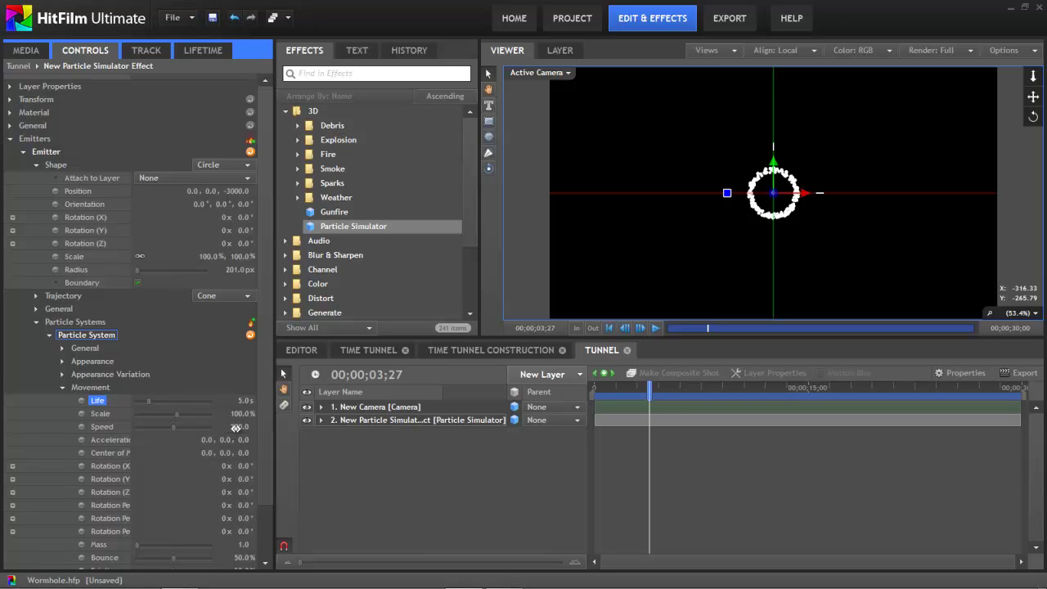
pyautogui.moveTo(237, 427); pyautogui.dragTo(826, 409)
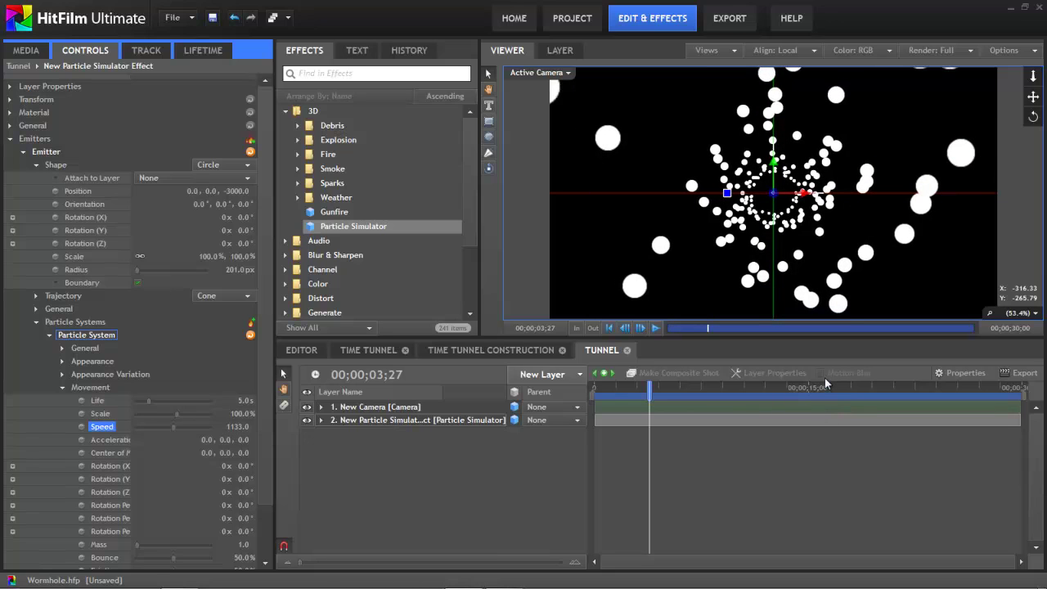
# Step: Preview playback, then set particle Speed to 2000 and Life to 2.0 s
pyautogui.click(654, 328)
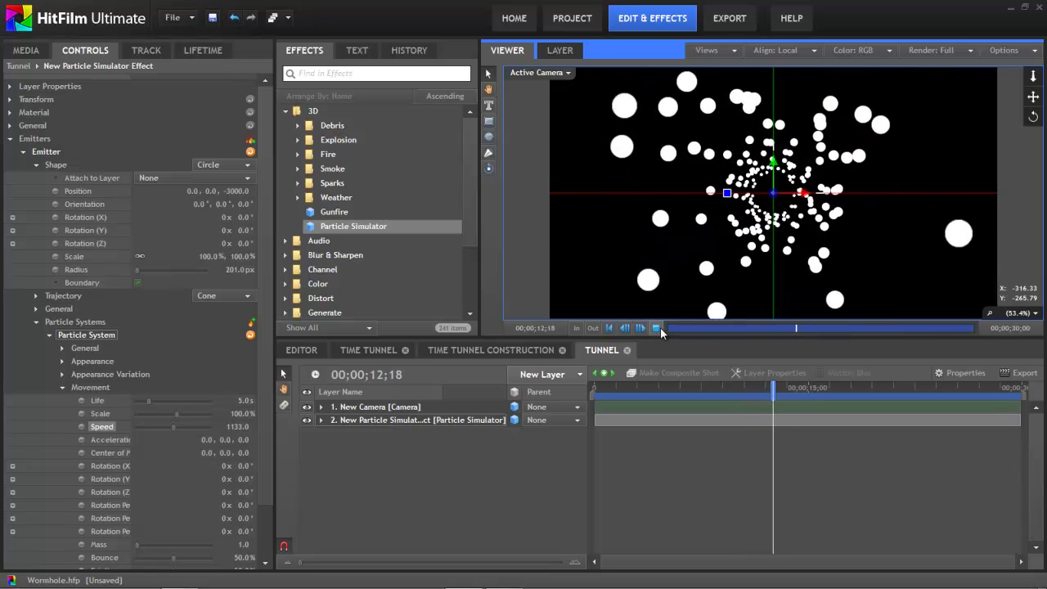
pyautogui.click(655, 328)
pyautogui.click(237, 426)
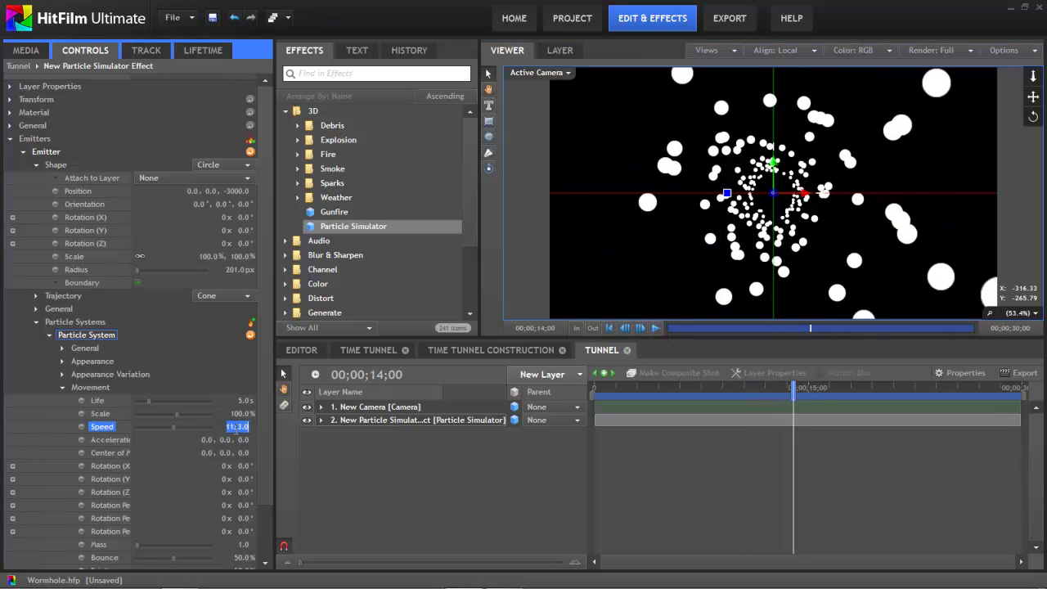
pyautogui.write('200')
pyautogui.press('Return')
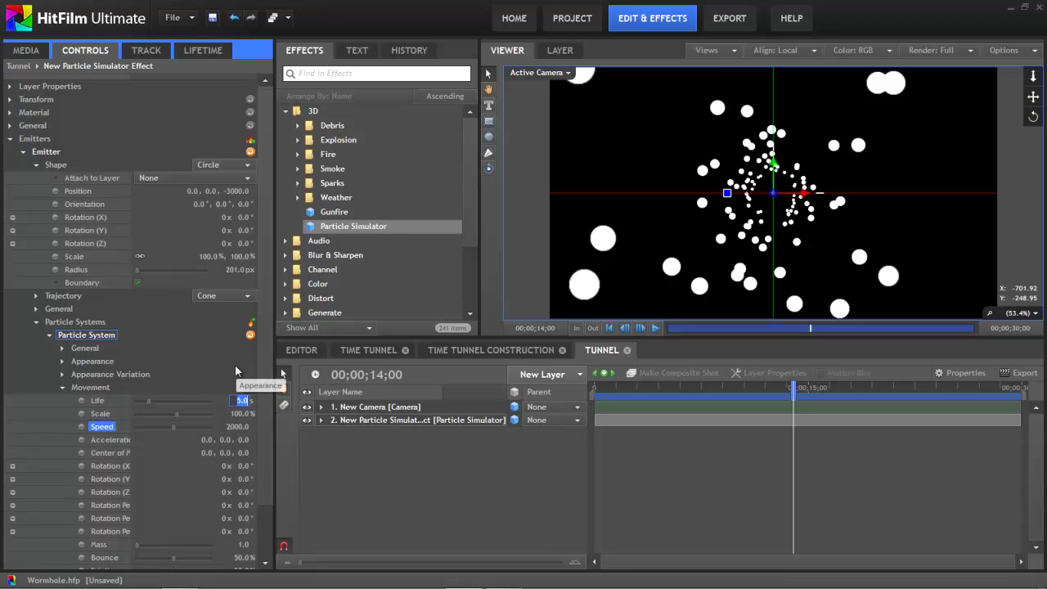
pyautogui.click(242, 400)
pyautogui.press('Return')
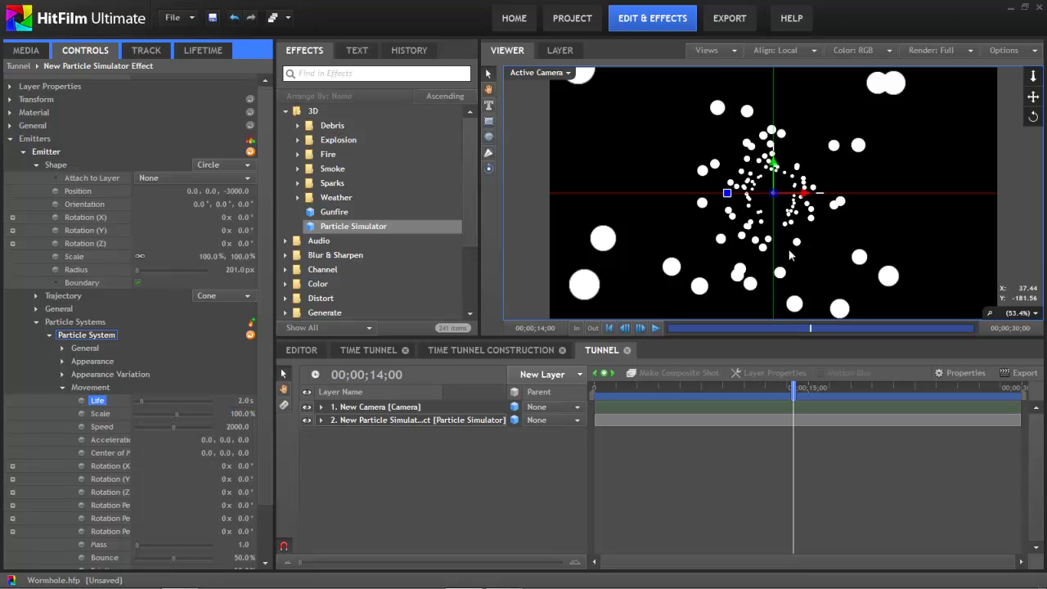
pyautogui.moveTo(695, 389); pyautogui.dragTo(726, 400)
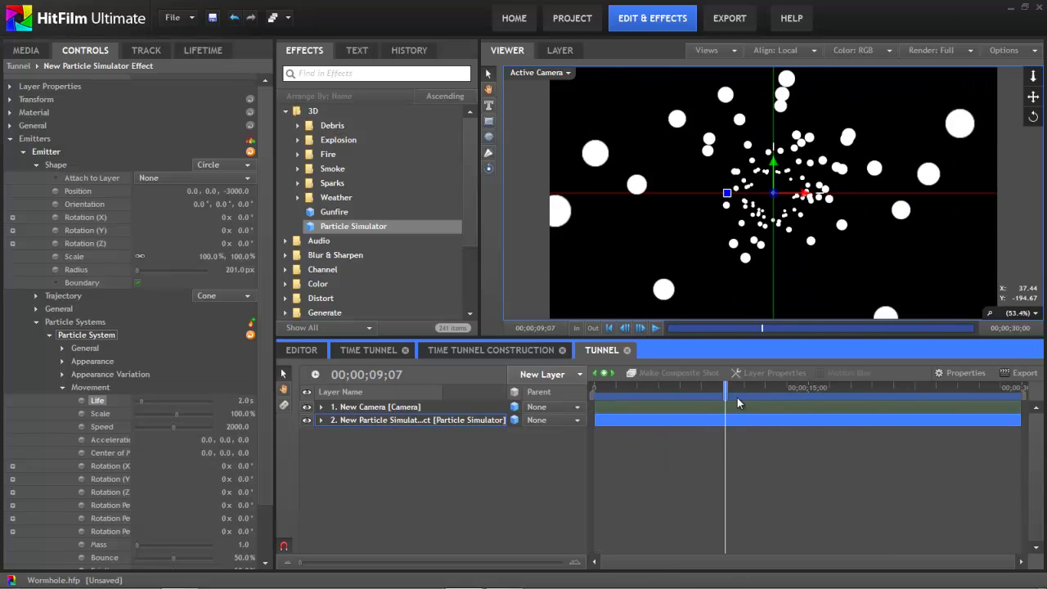
# Step: Set Particles Per Second to 100 in the particle system's General settings
pyautogui.click(35, 166)
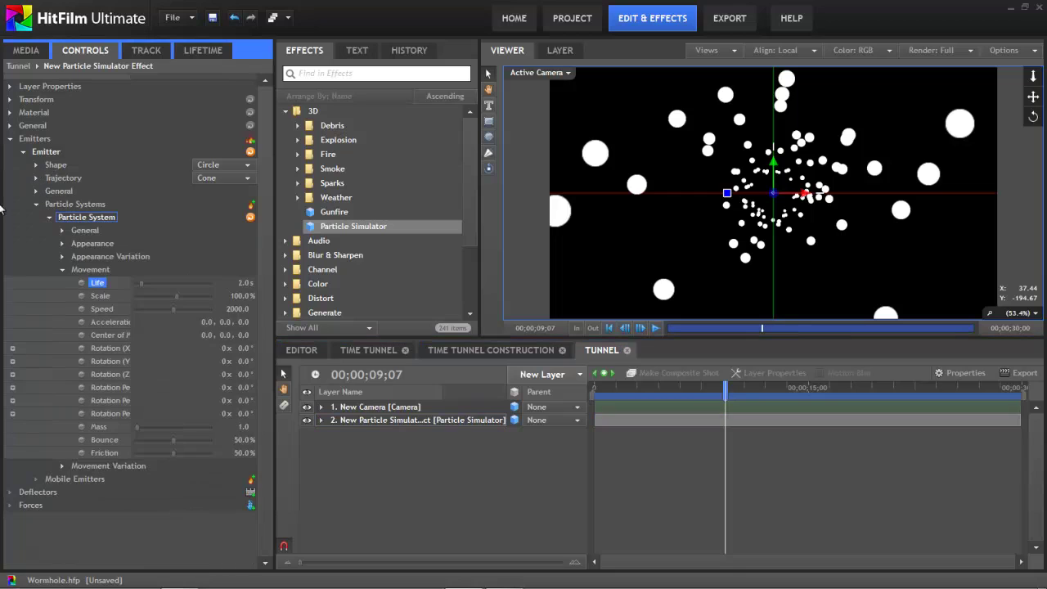
pyautogui.click(61, 270)
pyautogui.click(63, 244)
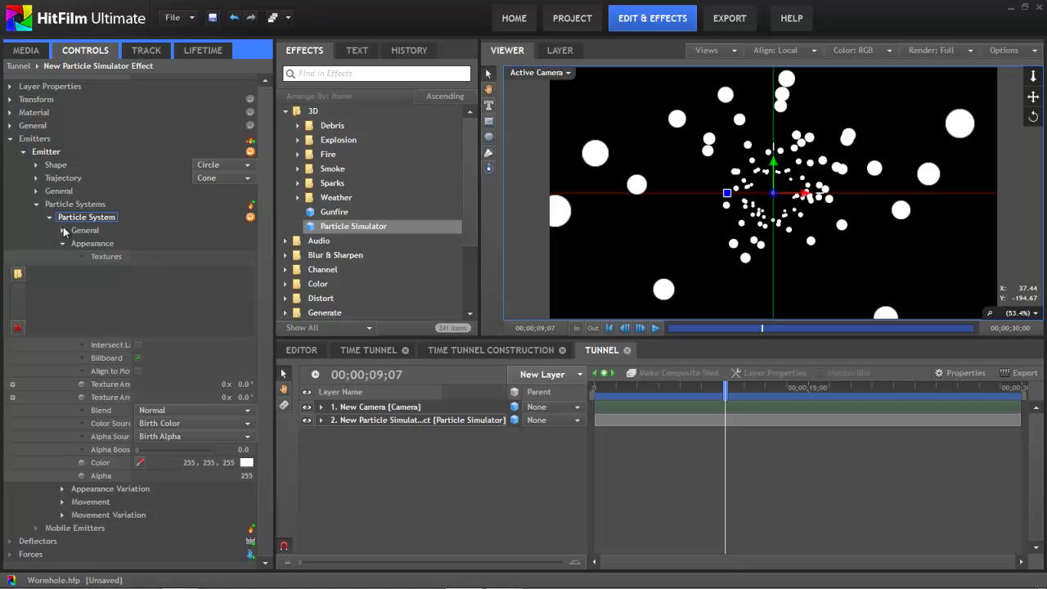
pyautogui.click(63, 230)
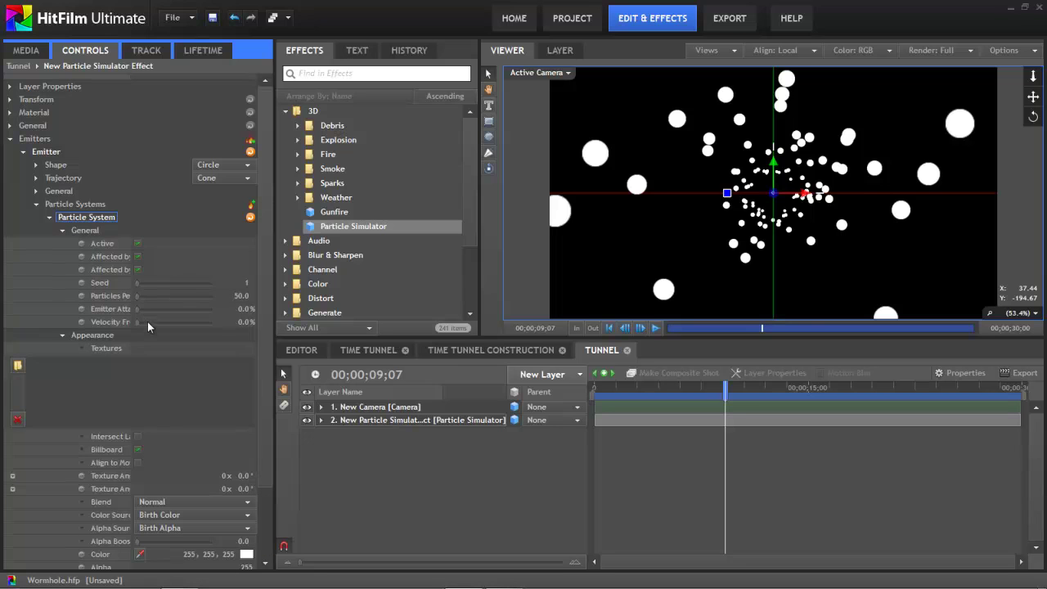
pyautogui.moveTo(236, 295); pyautogui.dragTo(487, 301)
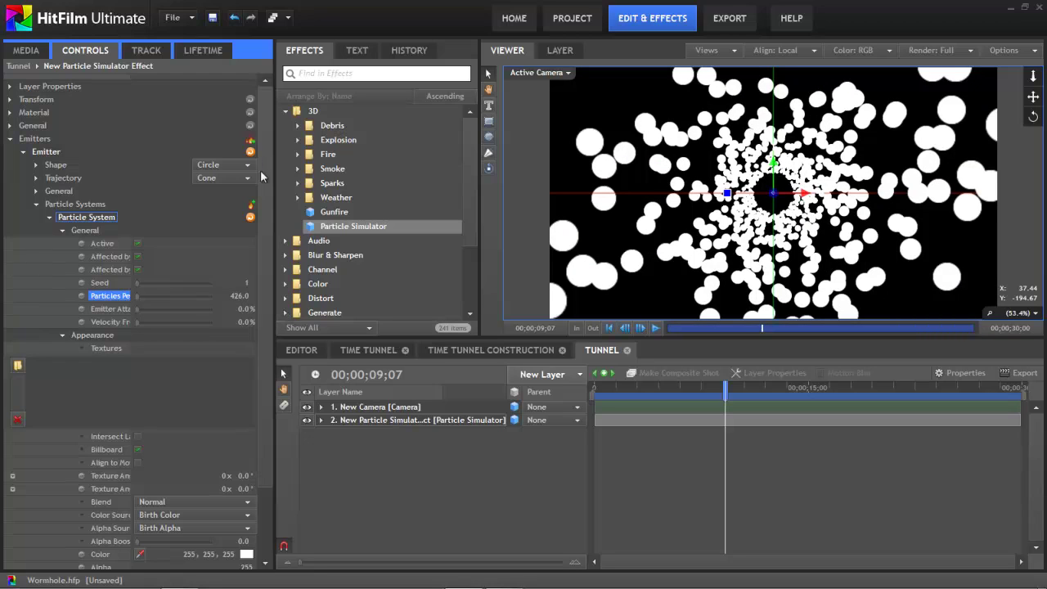
pyautogui.moveTo(135, 79); pyautogui.dragTo(167, 79)
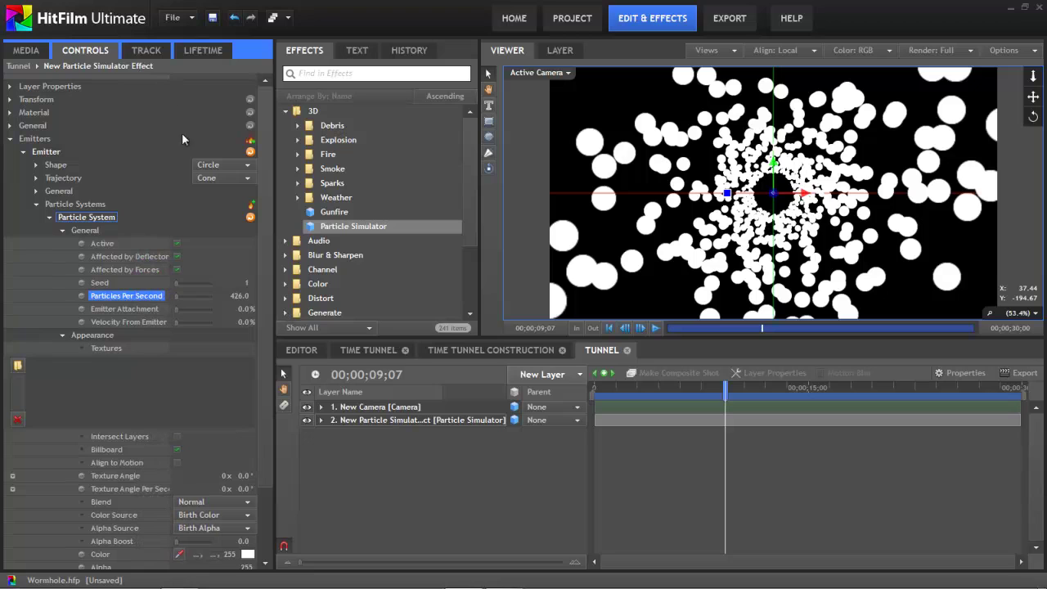
pyautogui.click(239, 295)
pyautogui.write('100')
pyautogui.press('Return')
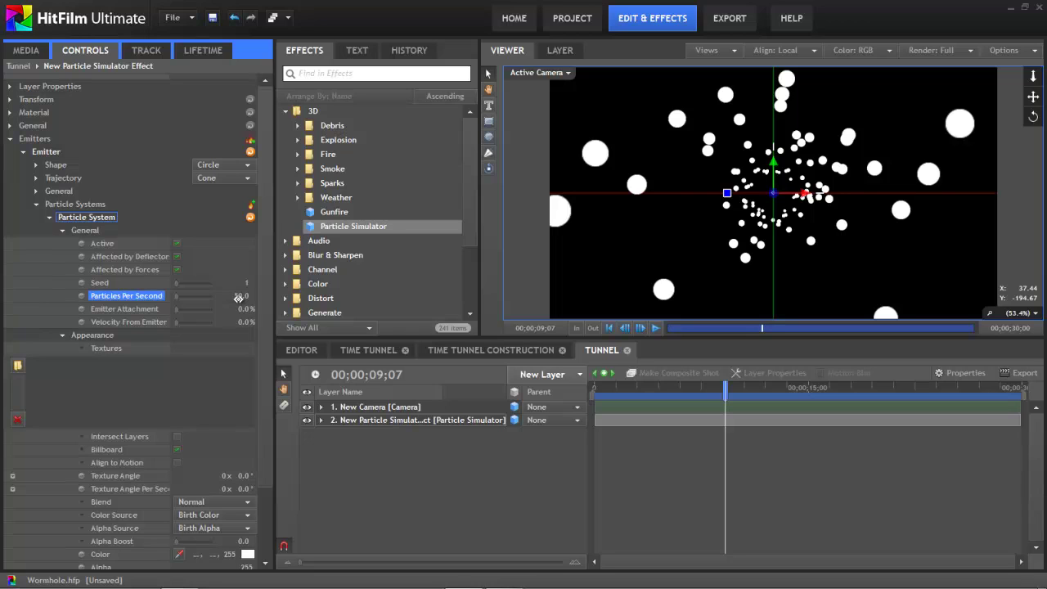
# Step: Switch to the TIME TUNNEL composite and scrub forward to preview the blue wormhole
pyautogui.click(358, 349)
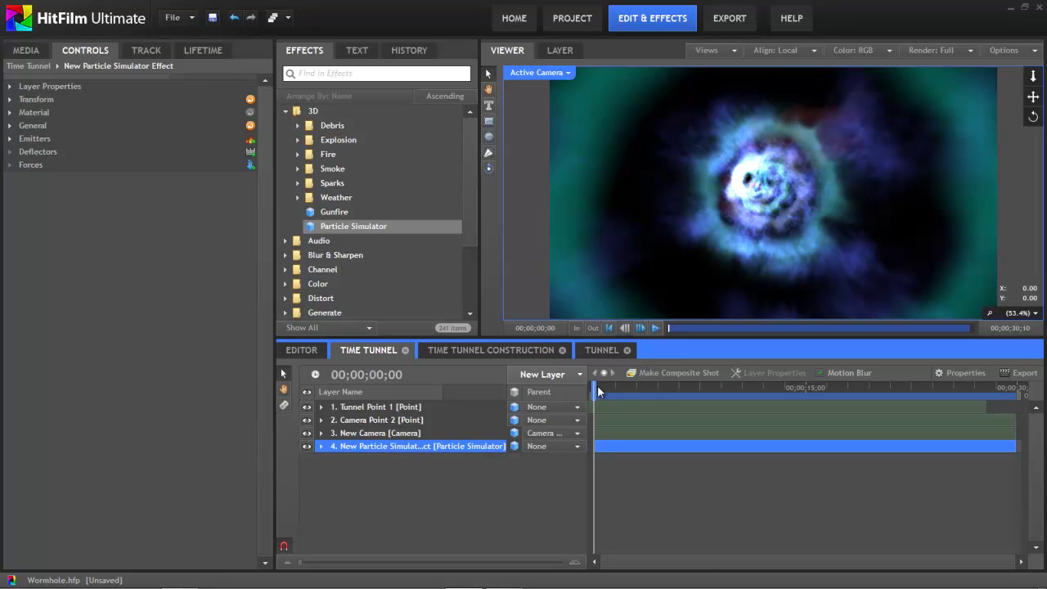
pyautogui.moveTo(596, 388); pyautogui.dragTo(693, 393)
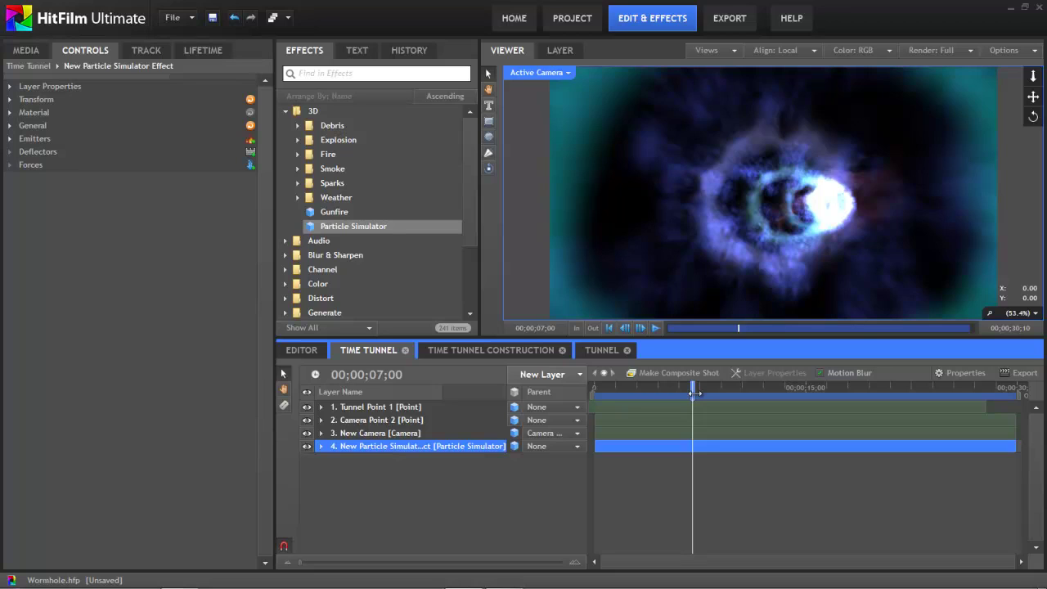
# Step: Open Time Tunnel Construction and expand the Clouds particle system's Appearance settings
pyautogui.click(491, 350)
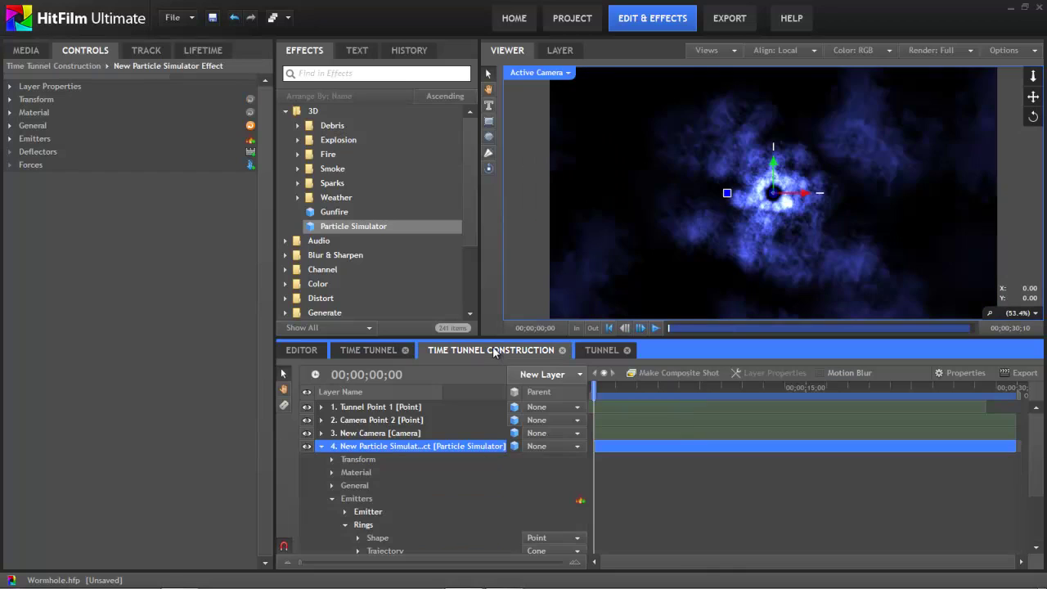
pyautogui.moveTo(594, 388)
pyautogui.mouseDown()
pyautogui.moveTo(667, 400)
pyautogui.moveTo(584, 403)
pyautogui.mouseUp()
pyautogui.click(10, 139)
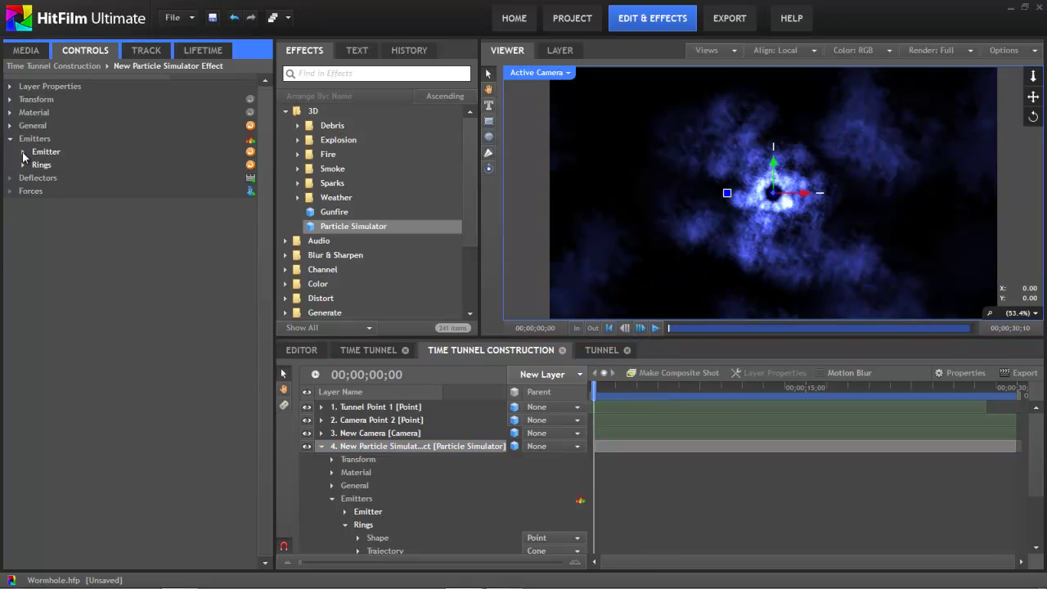
pyautogui.click(23, 152)
pyautogui.click(35, 203)
pyautogui.click(49, 217)
pyautogui.click(62, 243)
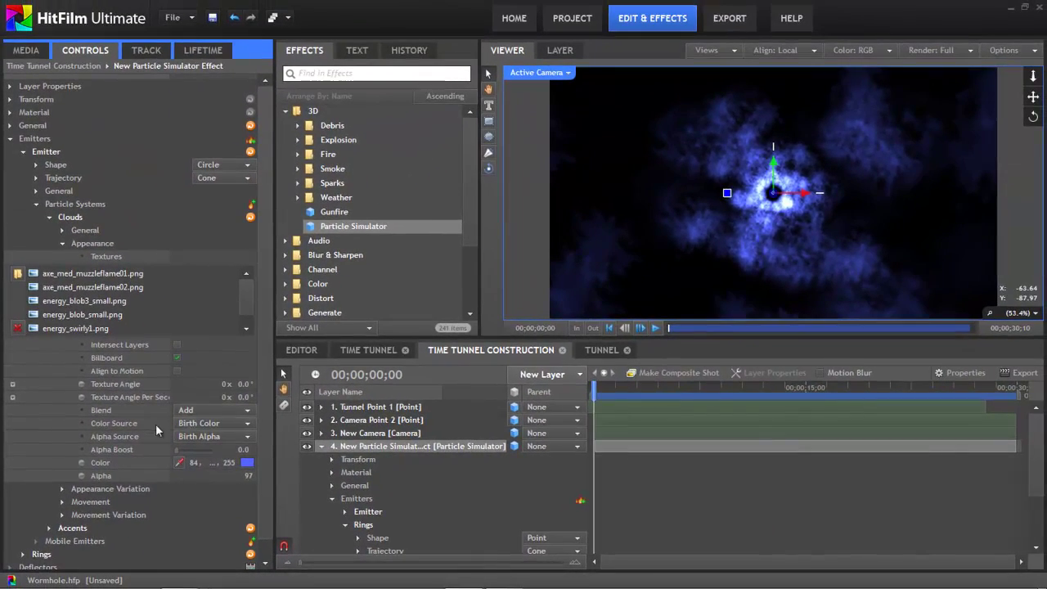
# Step: Test Clouds blend Normal, revert to Add, and enable Motion Blur on the particle layer
pyautogui.click(249, 416)
pyautogui.click(206, 425)
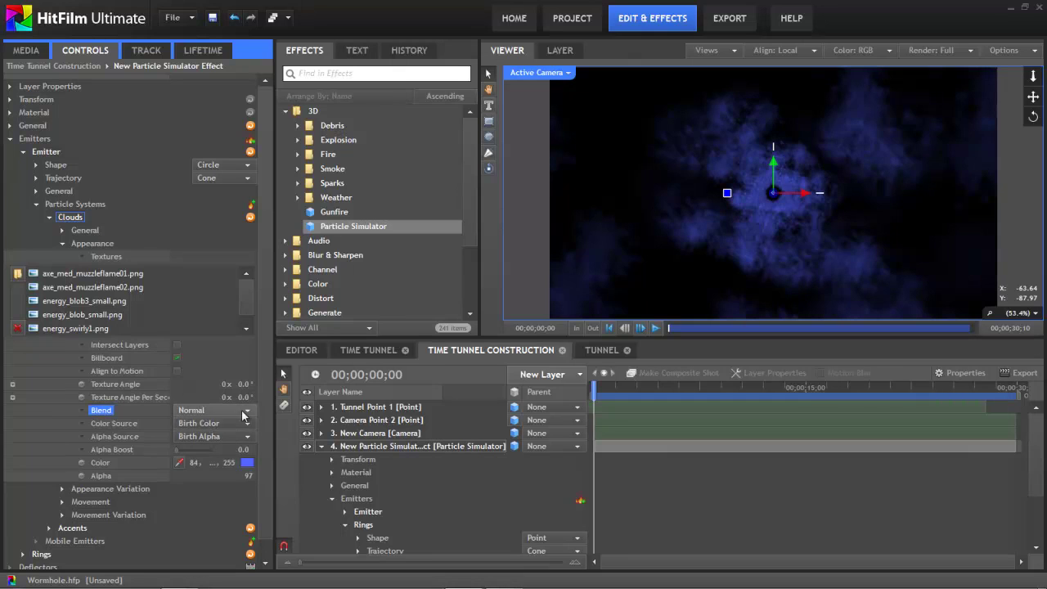
pyautogui.click(205, 411)
pyautogui.click(186, 437)
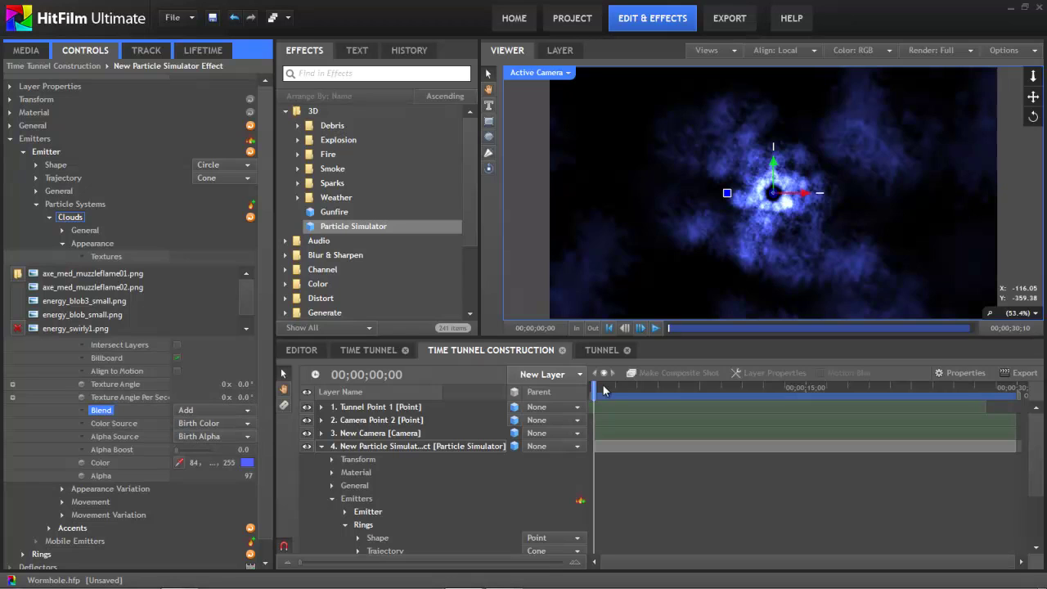
pyautogui.moveTo(600, 388); pyautogui.dragTo(672, 390)
pyautogui.click(10, 86)
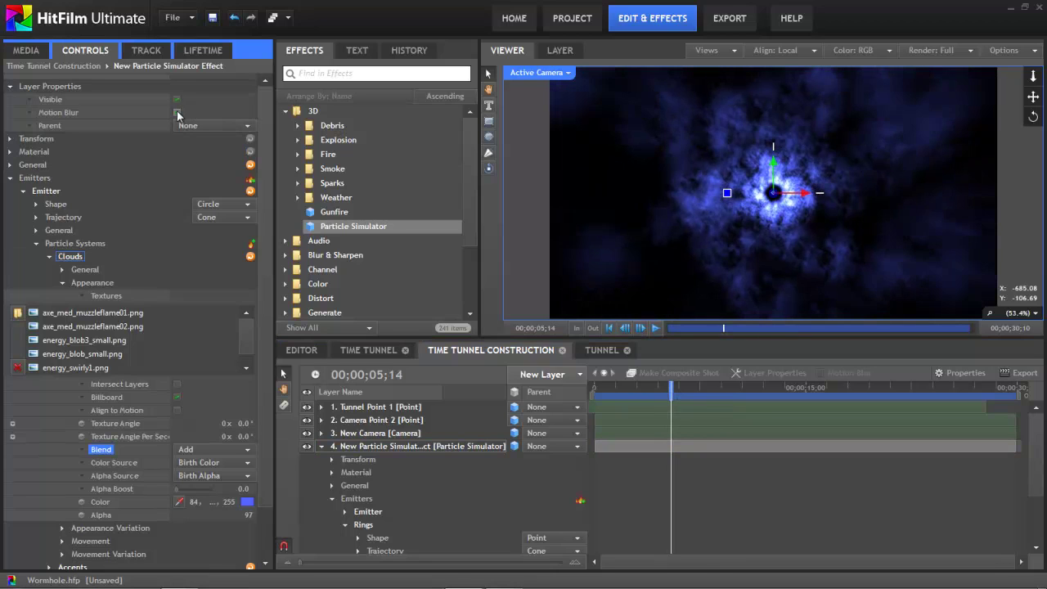
pyautogui.click(177, 113)
pyautogui.moveTo(669, 386)
pyautogui.mouseDown()
pyautogui.moveTo(624, 392)
pyautogui.moveTo(655, 393)
pyautogui.mouseUp()
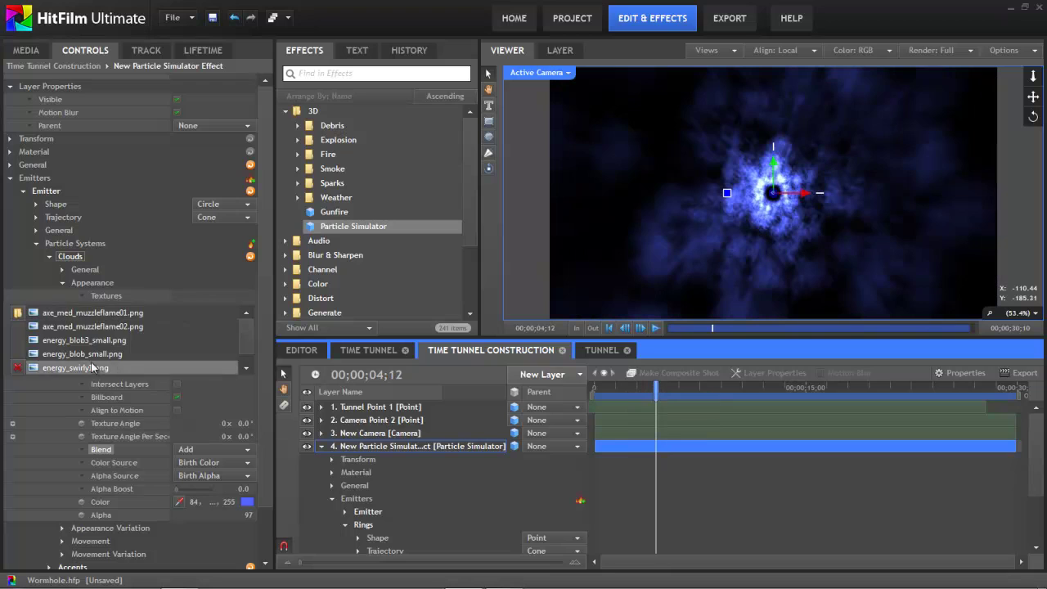
pyautogui.click(63, 283)
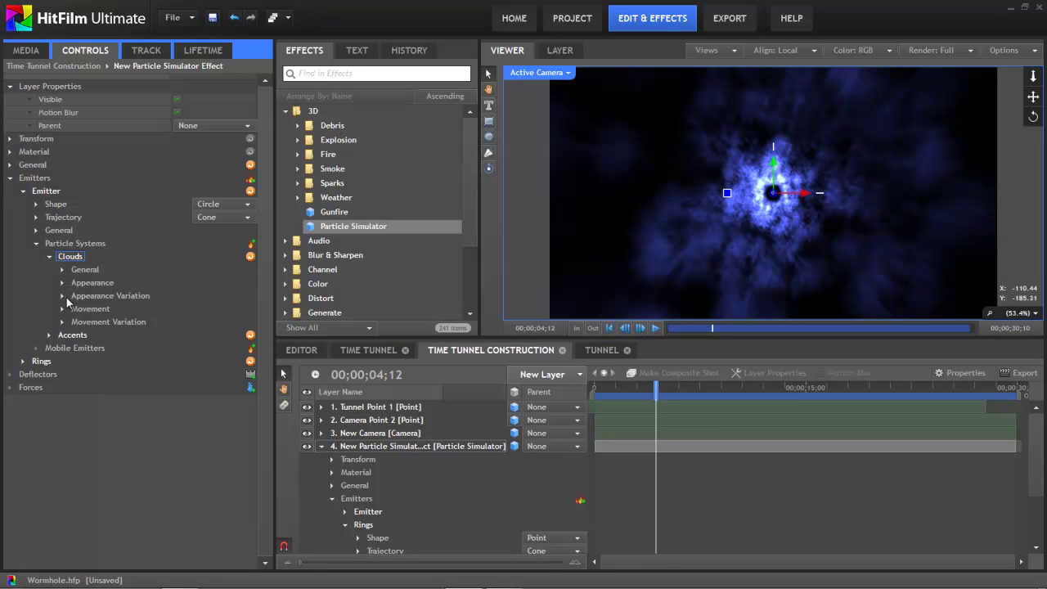
pyautogui.click(63, 295)
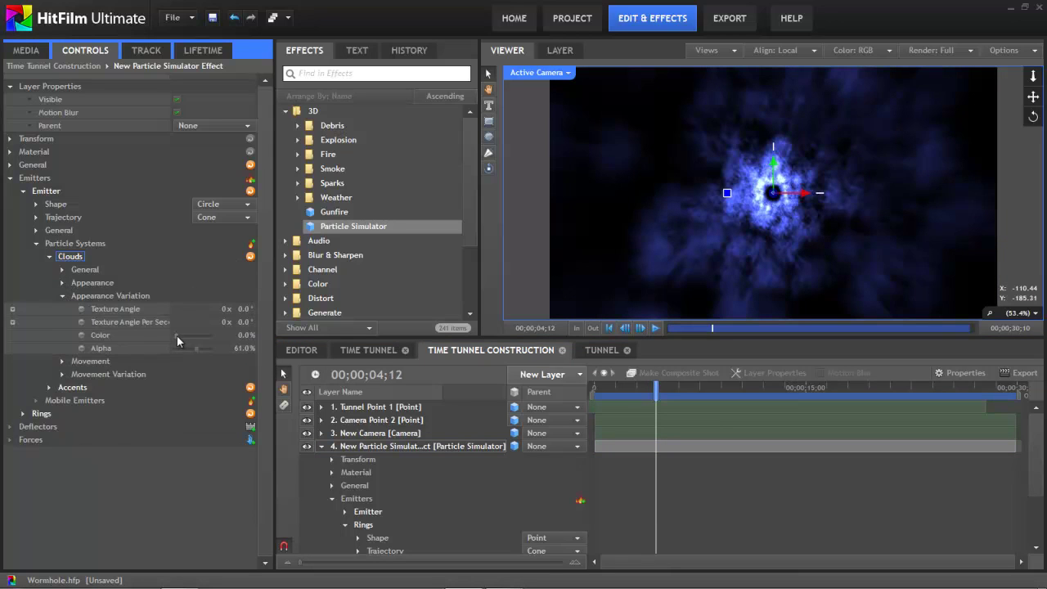
pyautogui.moveTo(177, 336); pyautogui.dragTo(181, 333)
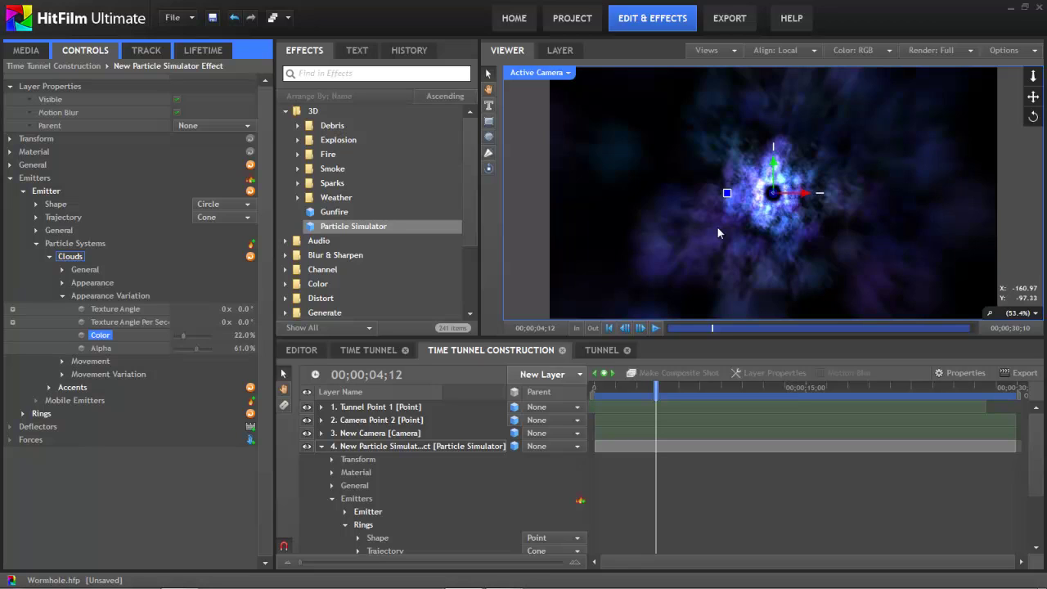
pyautogui.hotkey('ctrl', 'z')
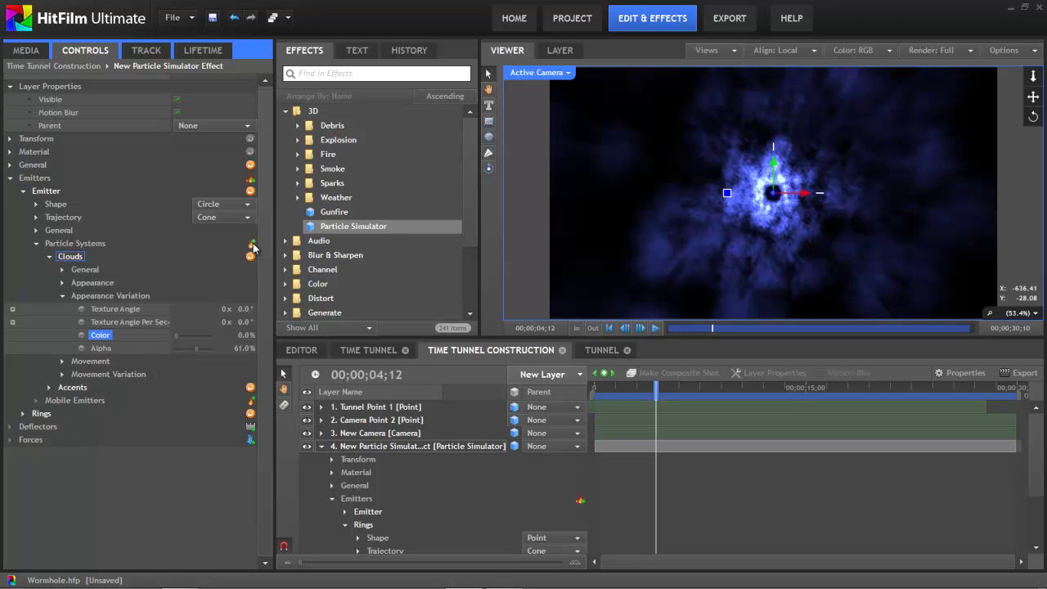
# Step: Turn on the Accents particle system's Active option to add red accent particles
pyautogui.click(74, 388)
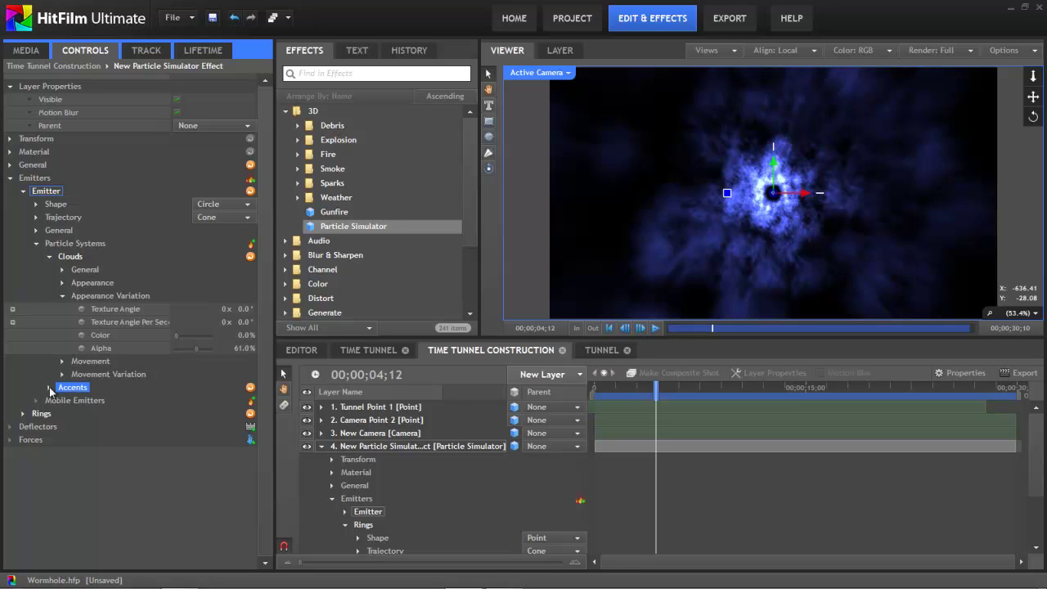
pyautogui.click(49, 387)
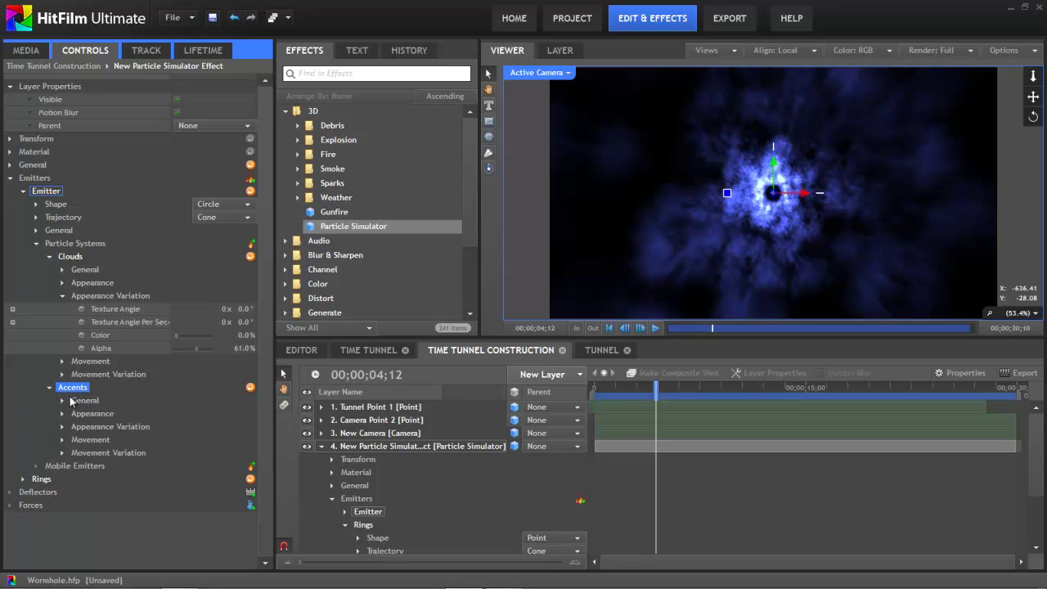
pyautogui.click(62, 401)
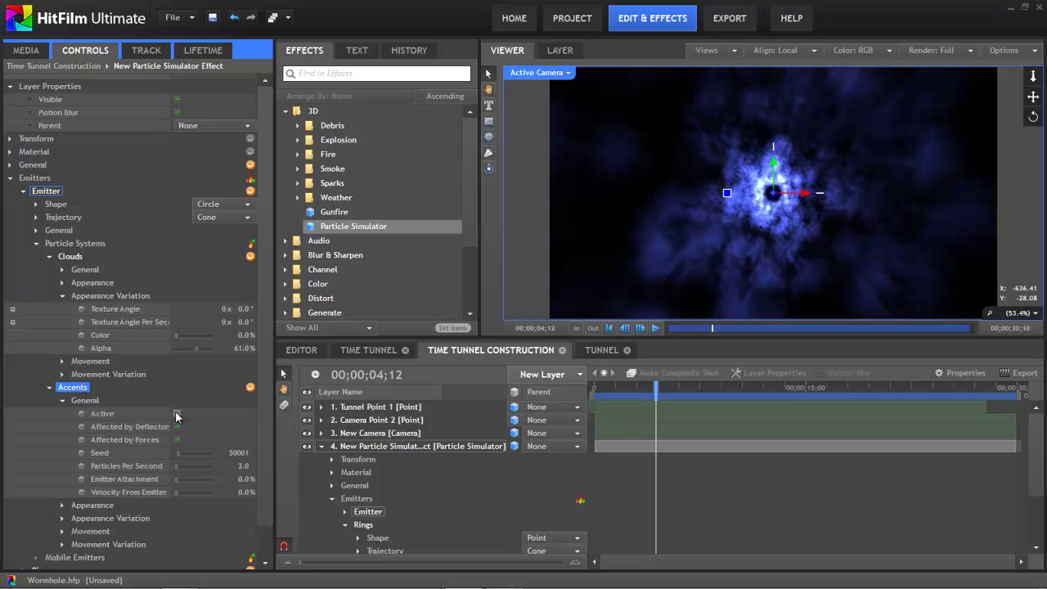
pyautogui.click(177, 413)
pyautogui.moveTo(656, 388); pyautogui.dragTo(759, 396)
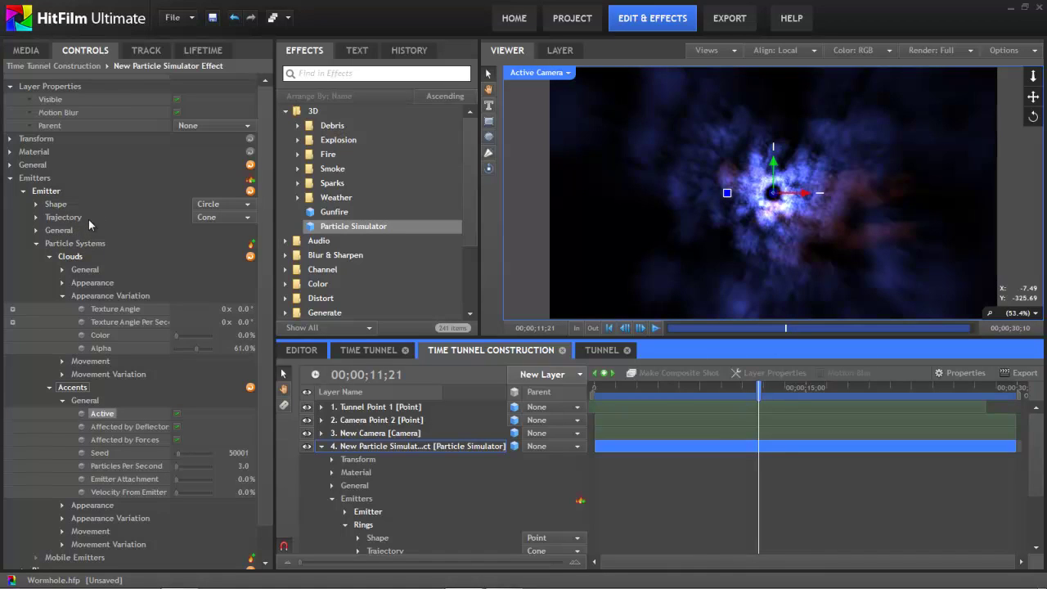
pyautogui.click(49, 256)
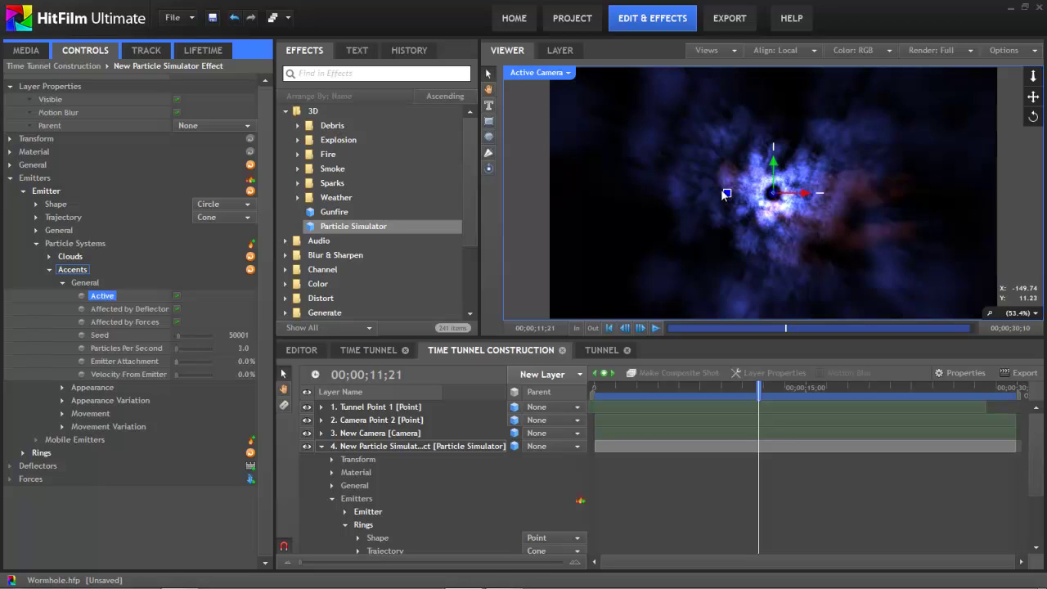
pyautogui.click(62, 413)
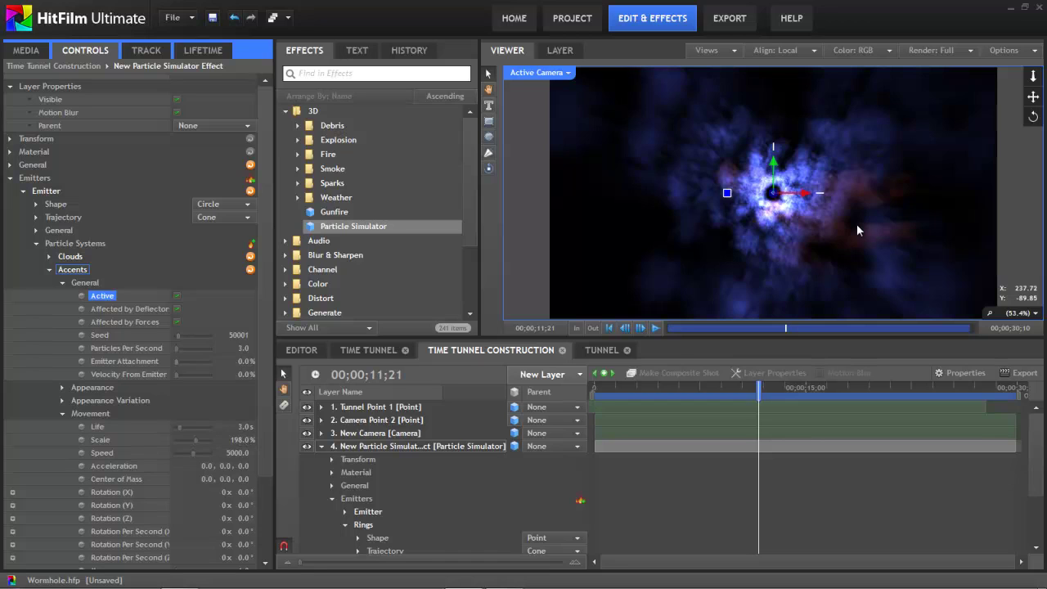
pyautogui.click(785, 446)
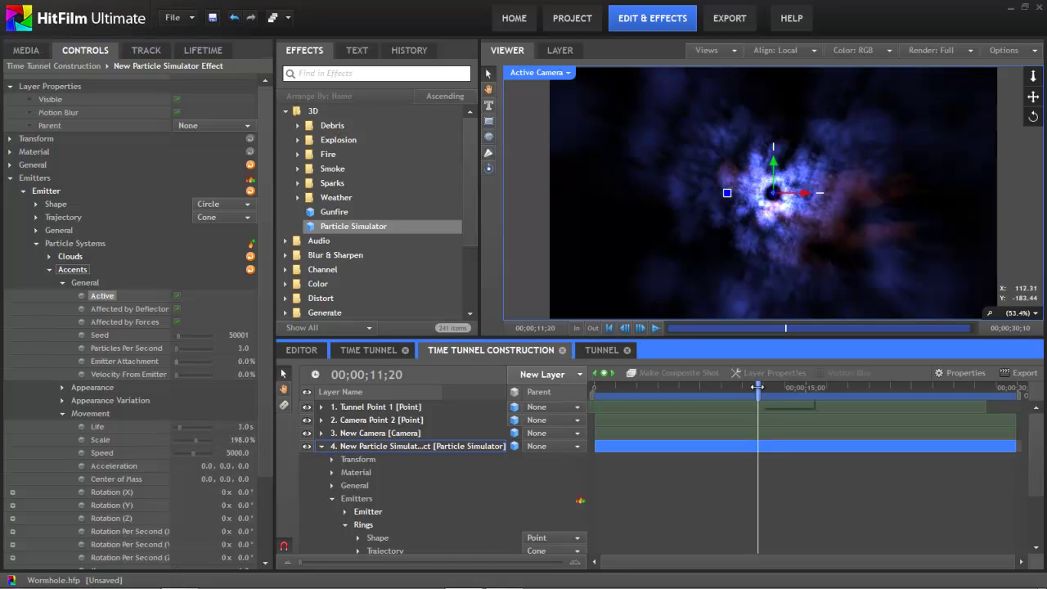
pyautogui.moveTo(759, 386); pyautogui.dragTo(746, 386)
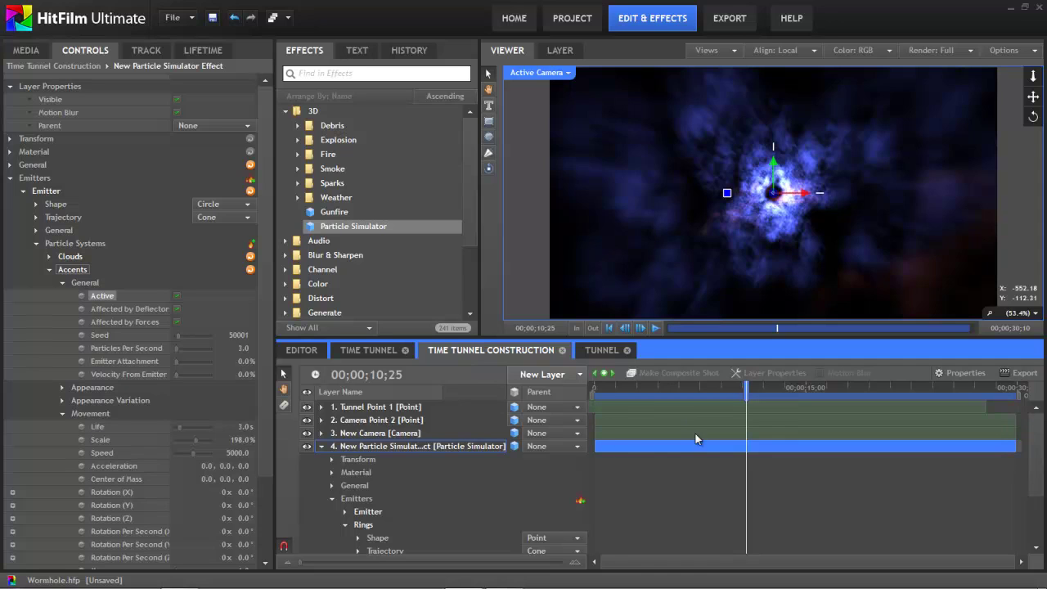
pyautogui.click(642, 389)
pyautogui.moveTo(644, 390); pyautogui.dragTo(695, 390)
pyautogui.click(49, 269)
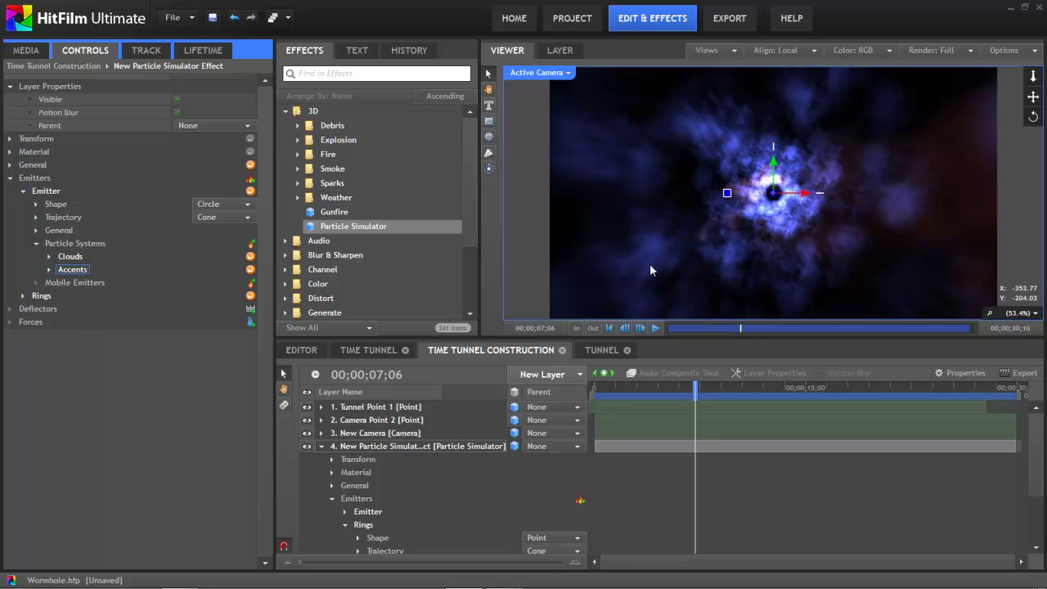
# Step: Briefly play the preview, then expand the Rings emitter to show its Point shape and Cone trajectory
pyautogui.click(655, 327)
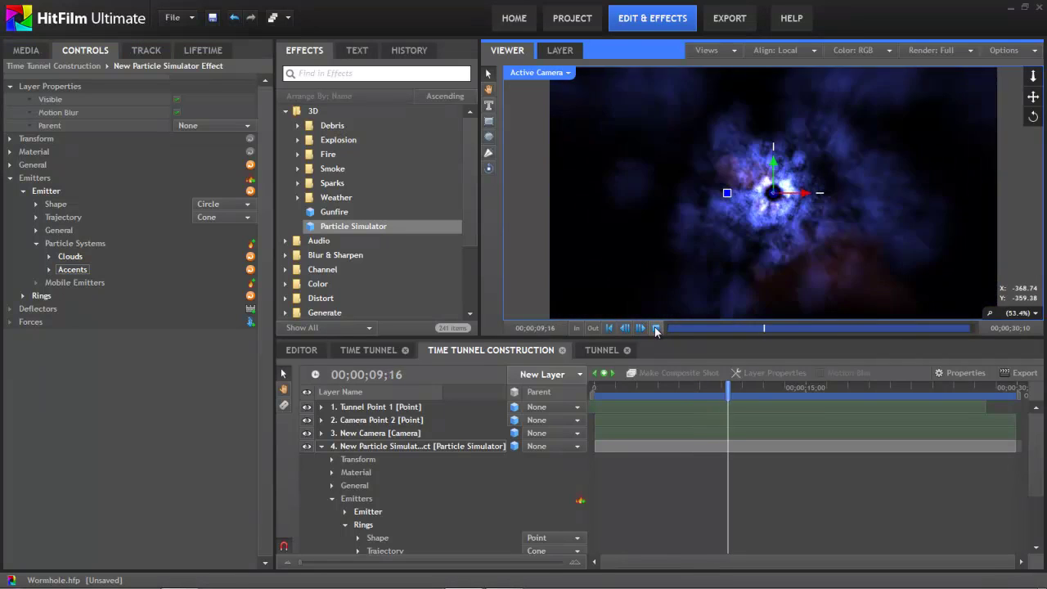
pyautogui.click(655, 328)
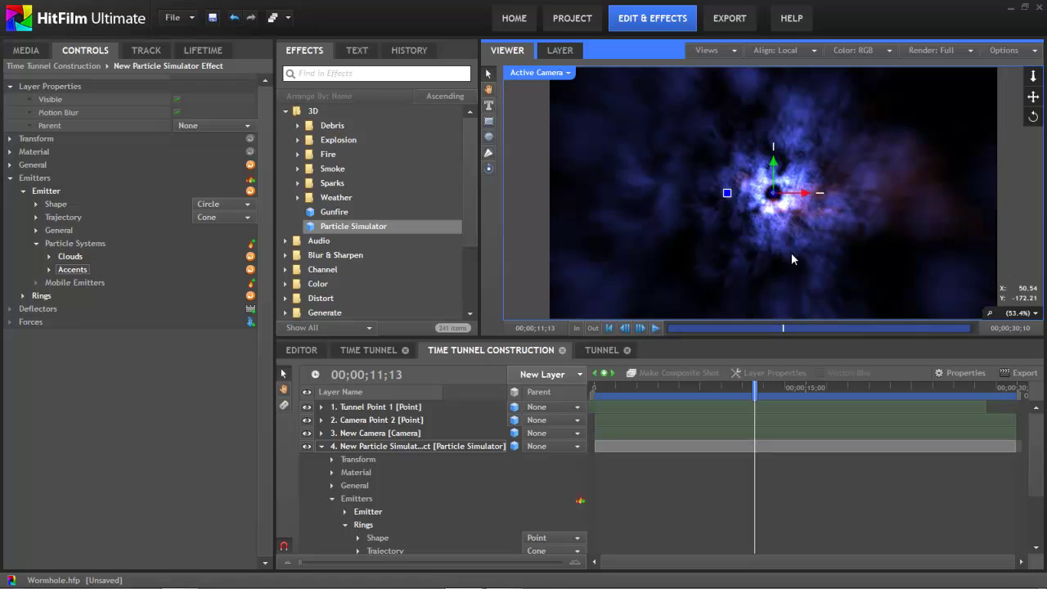
pyautogui.click(48, 191)
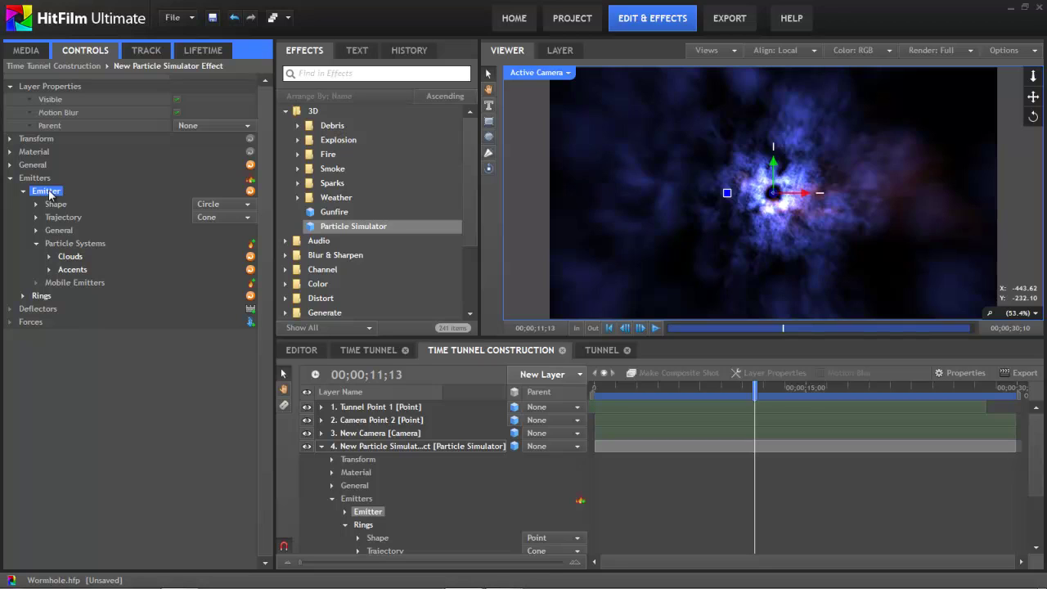
pyautogui.click(41, 296)
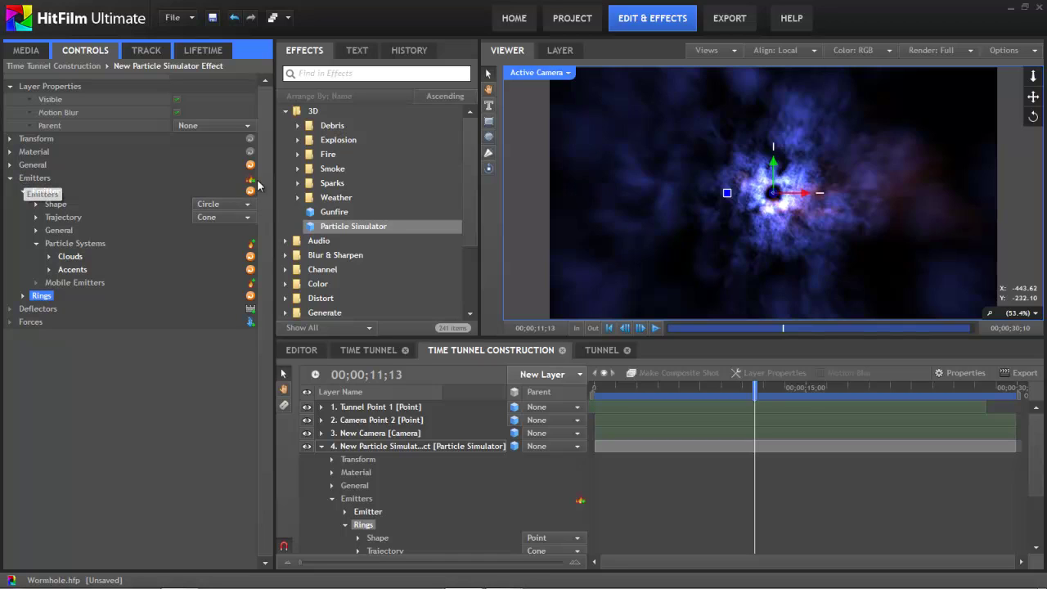
pyautogui.click(22, 296)
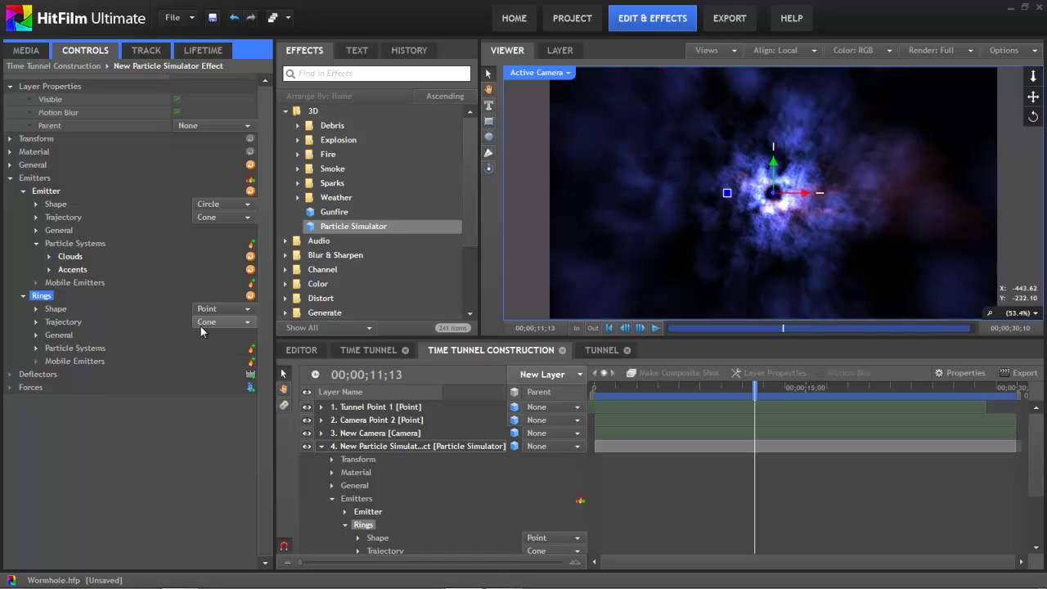
# Step: Expand the Rings emitter's Rings particle system to its Appearance settings
pyautogui.click(36, 348)
pyautogui.click(49, 361)
pyautogui.click(62, 387)
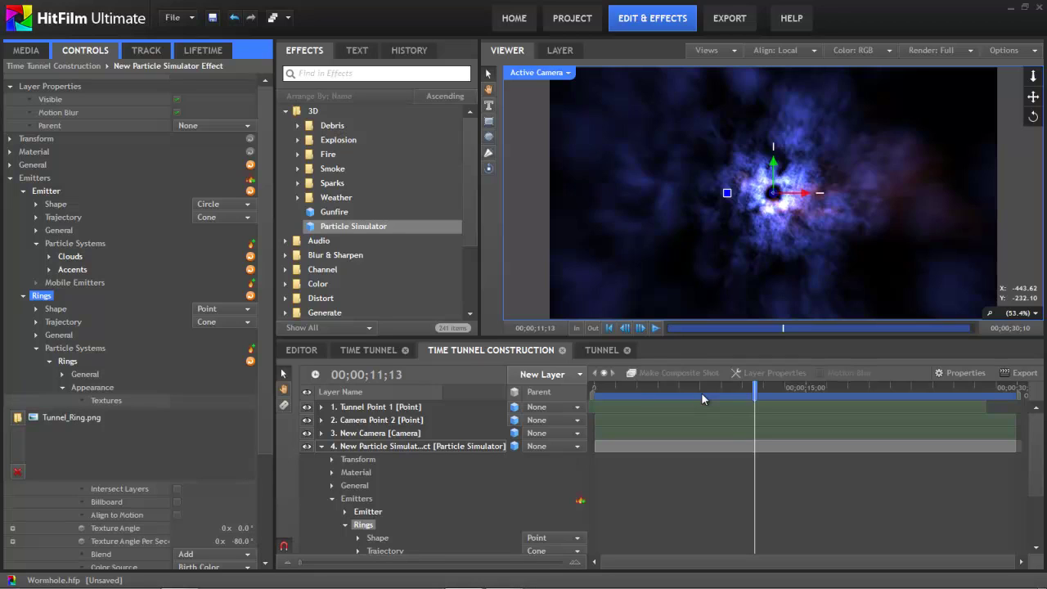
# Step: Turn on the Rings emitter from frame 0 and preview the teal Tunnel_Ring.png rings
pyautogui.click(36, 336)
pyautogui.click(592, 387)
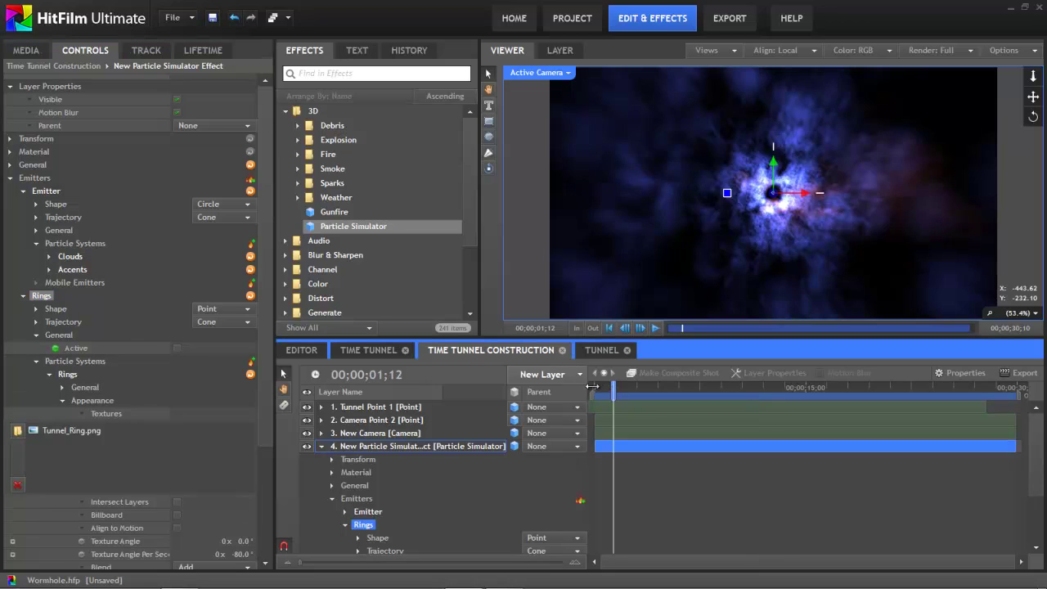
pyautogui.click(177, 348)
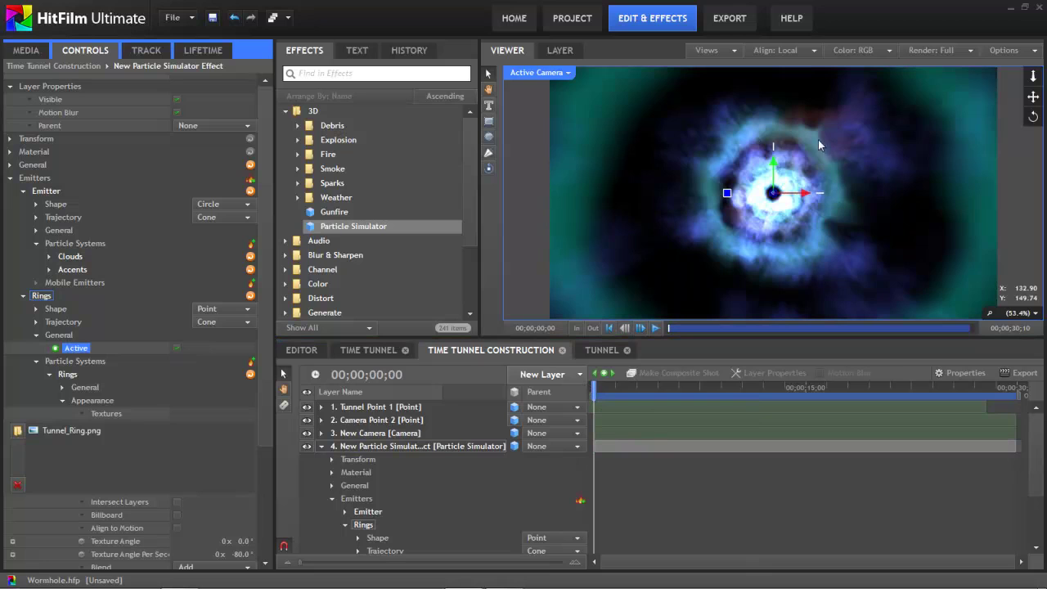
pyautogui.click(655, 328)
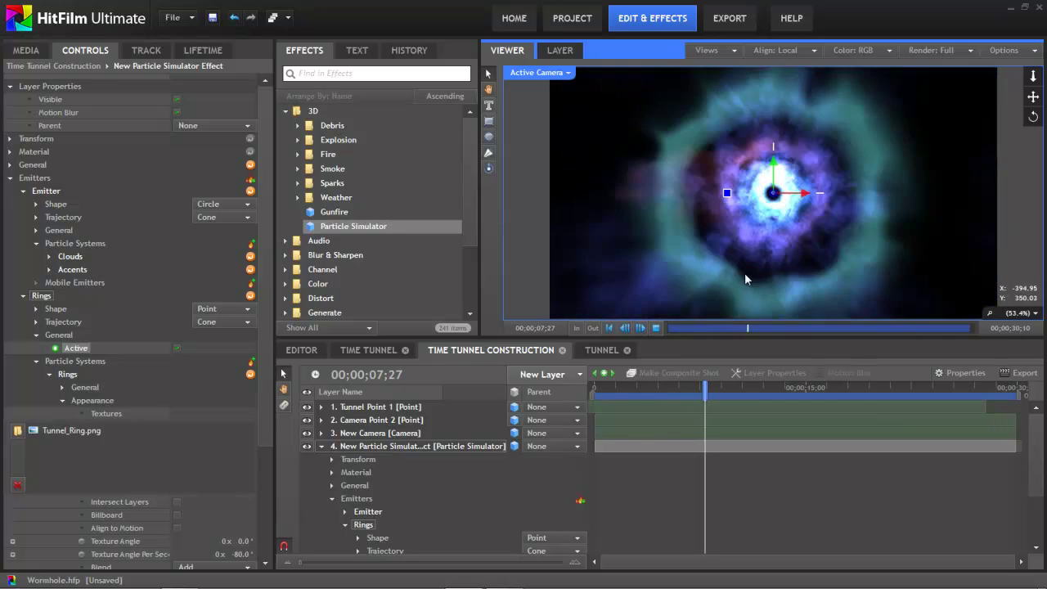
pyautogui.press('space')
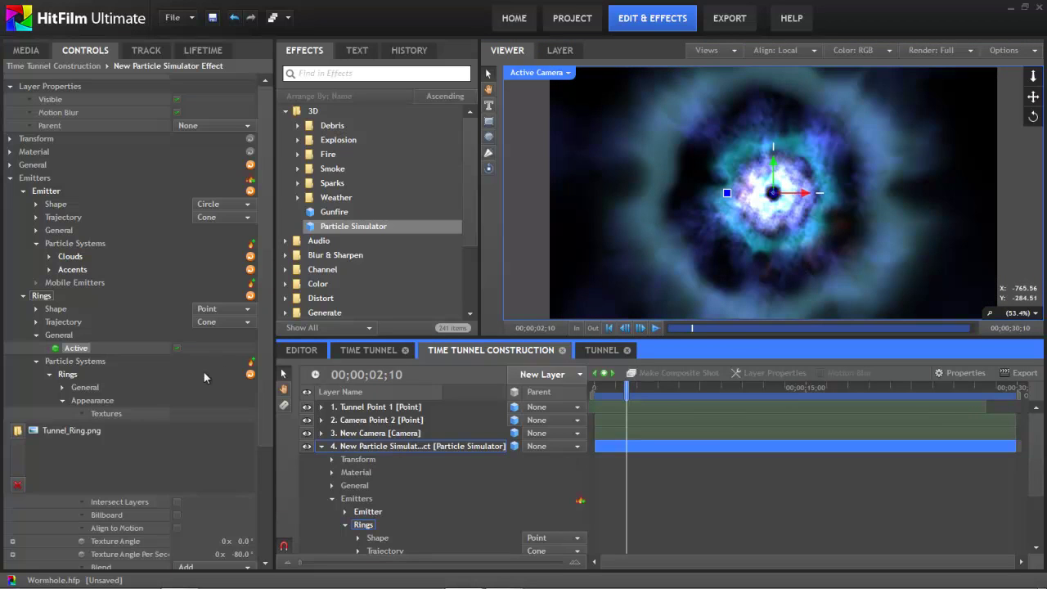
# Step: Set the rings' Texture Angle Per Sec variation to 49° and preview the tunnel playback
pyautogui.click(59, 400)
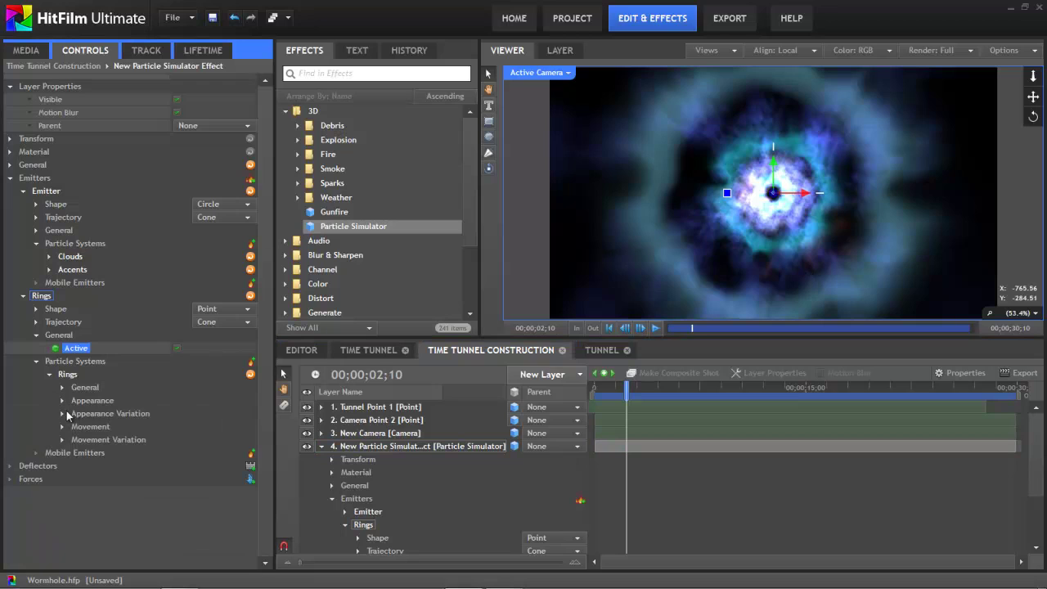
pyautogui.click(62, 413)
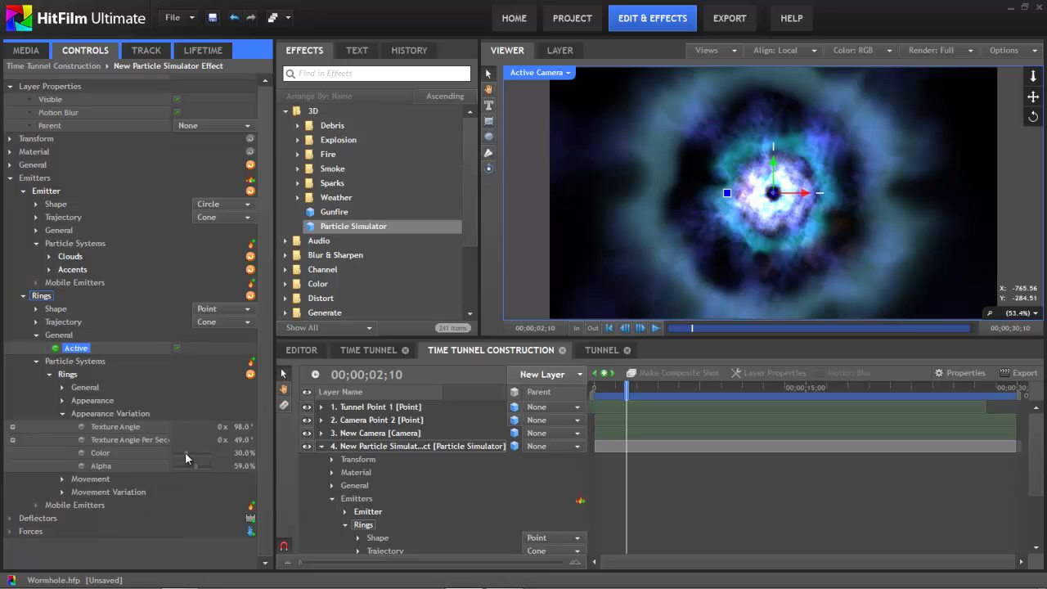
pyautogui.click(63, 401)
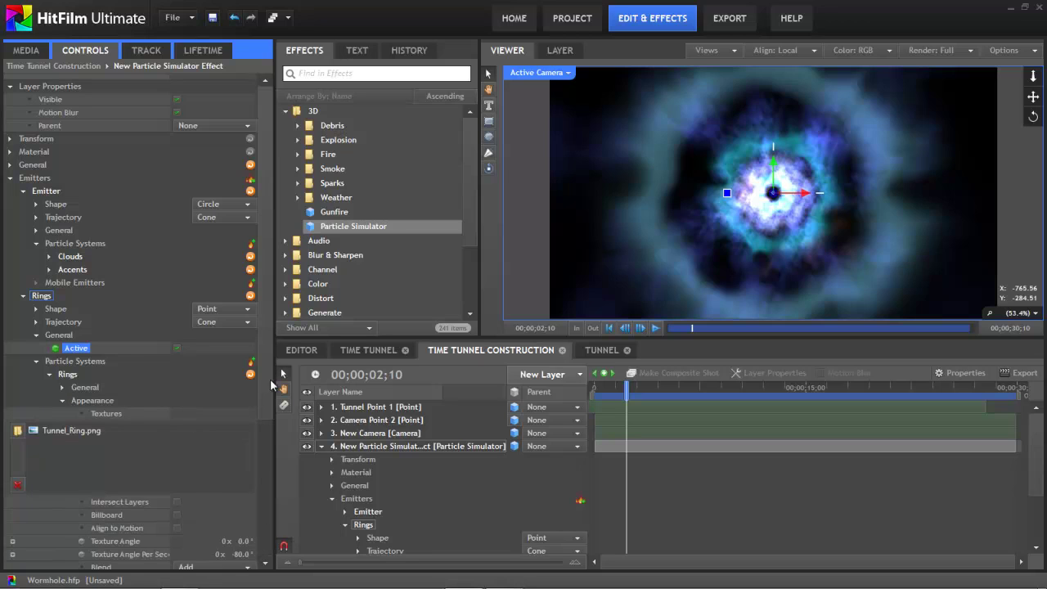
pyautogui.scroll(-5, 265, 421)
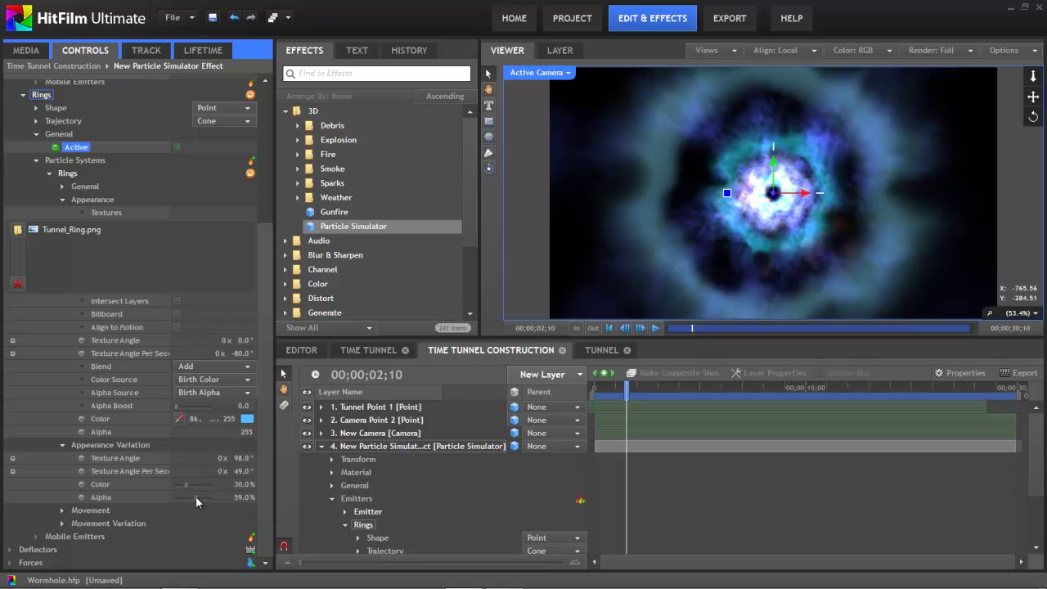
pyautogui.click(130, 459)
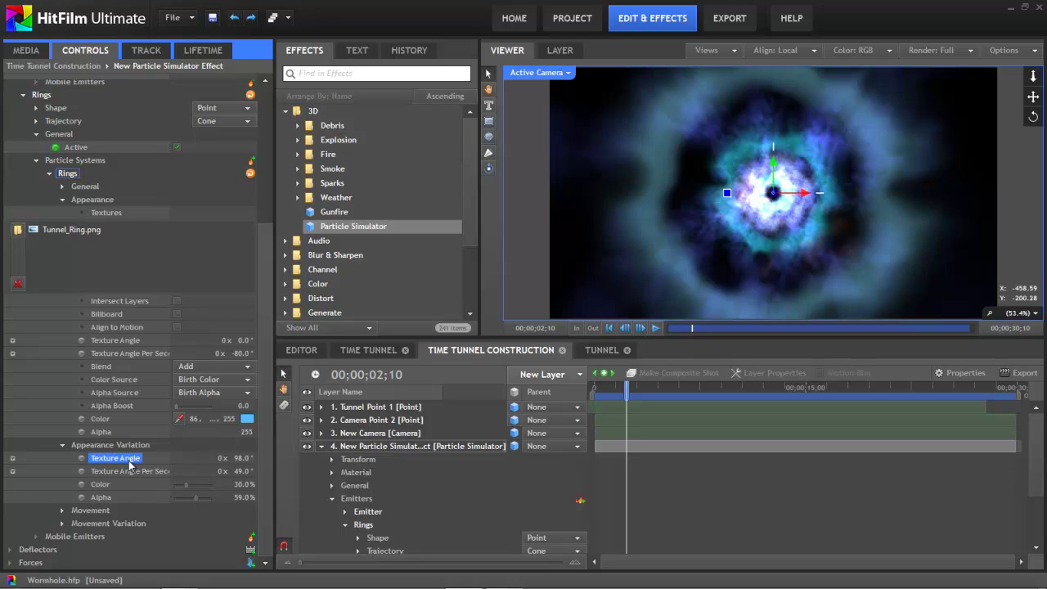
pyautogui.moveTo(238, 469); pyautogui.dragTo(263, 472)
pyautogui.click(655, 327)
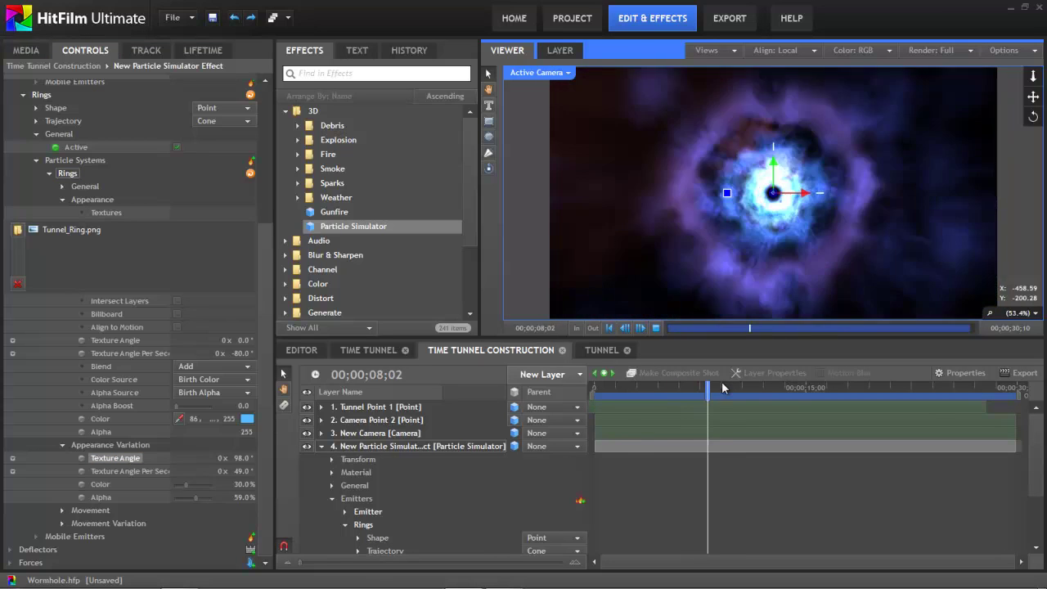
pyautogui.click(656, 327)
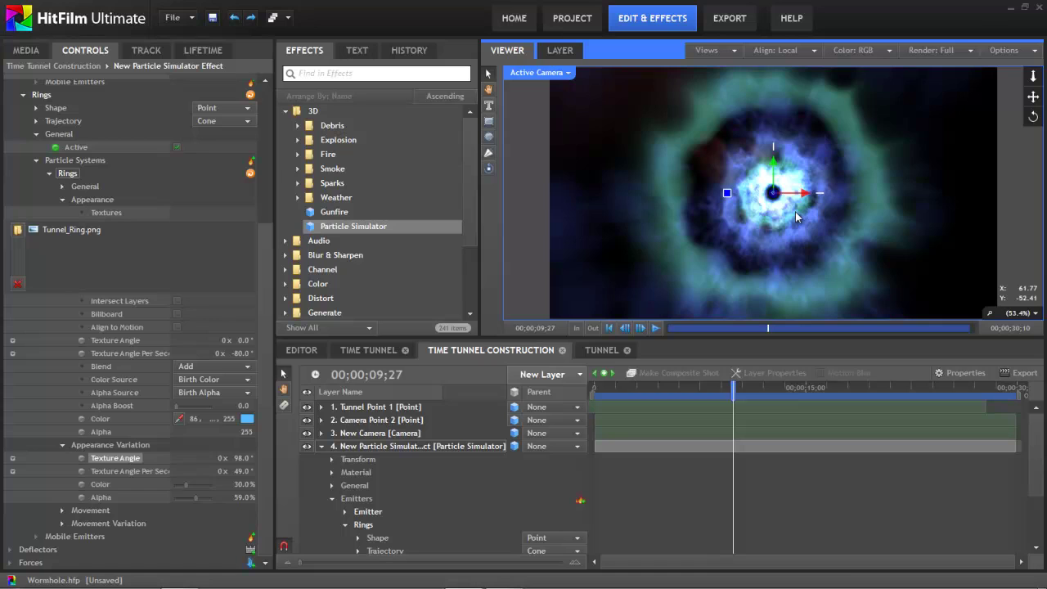
# Step: Fold up the Rings settings and the particle simulator layer, then select Camera Point 2
pyautogui.click(614, 387)
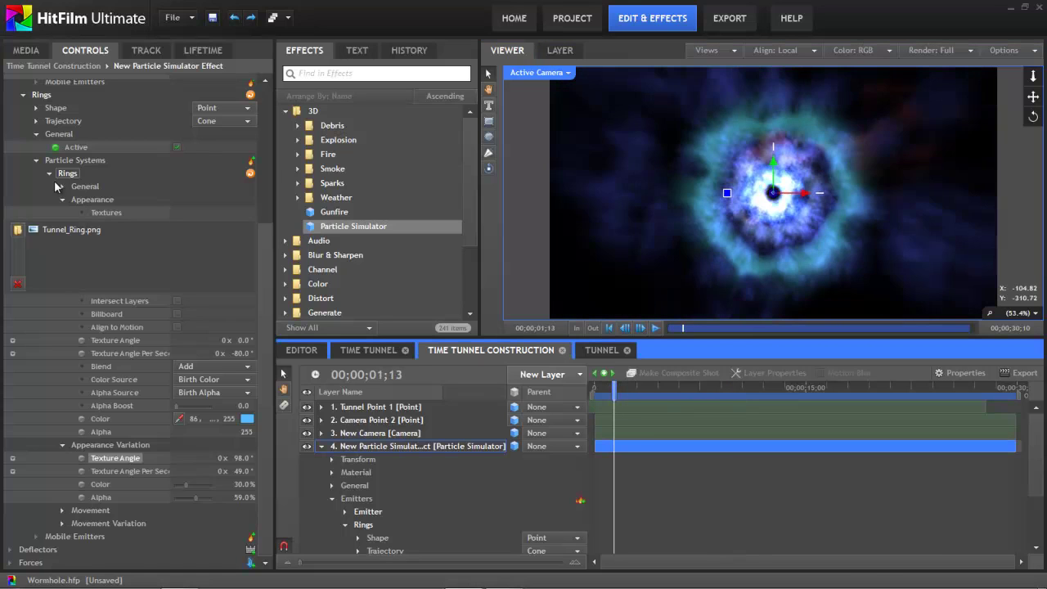
pyautogui.click(50, 174)
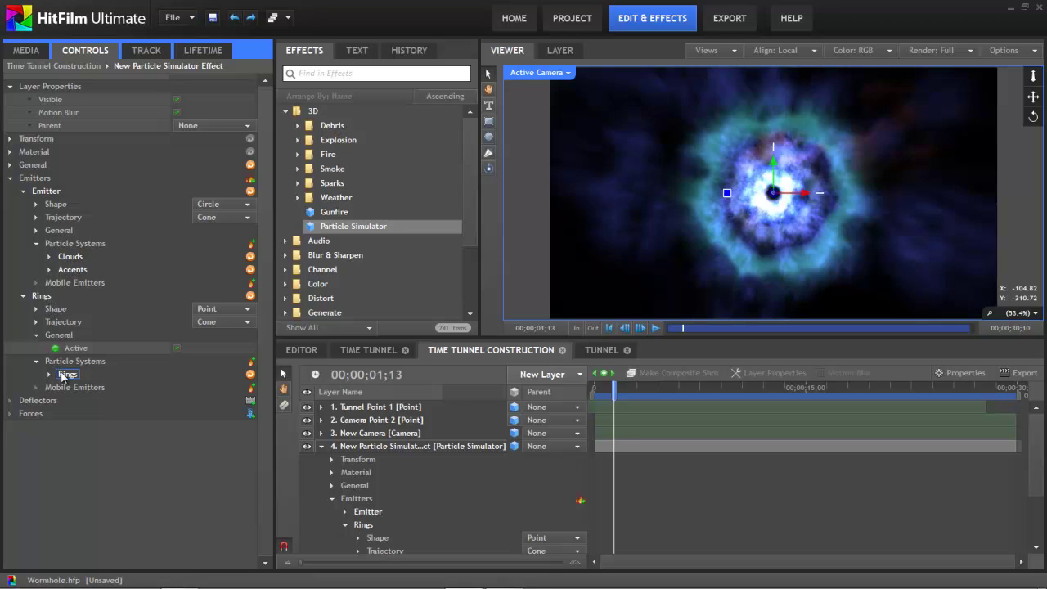
pyautogui.click(414, 447)
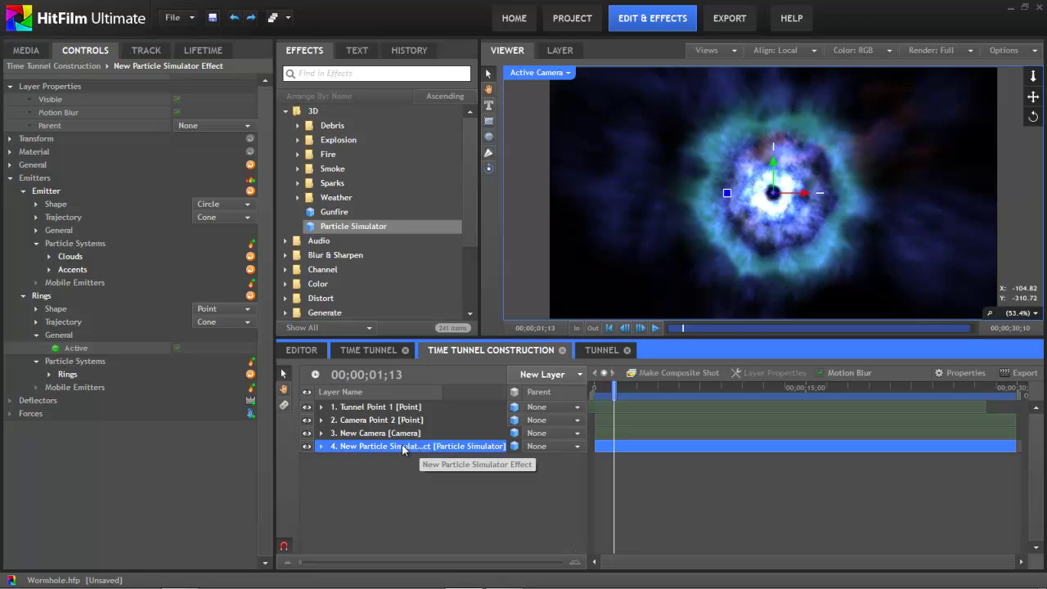
pyautogui.rightClick(401, 445)
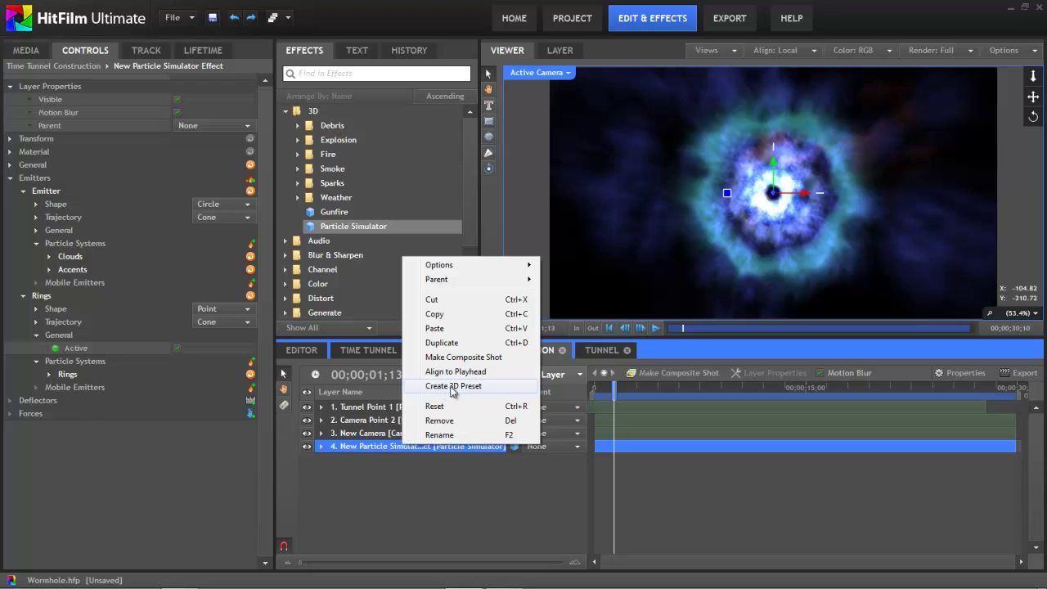
pyautogui.click(373, 490)
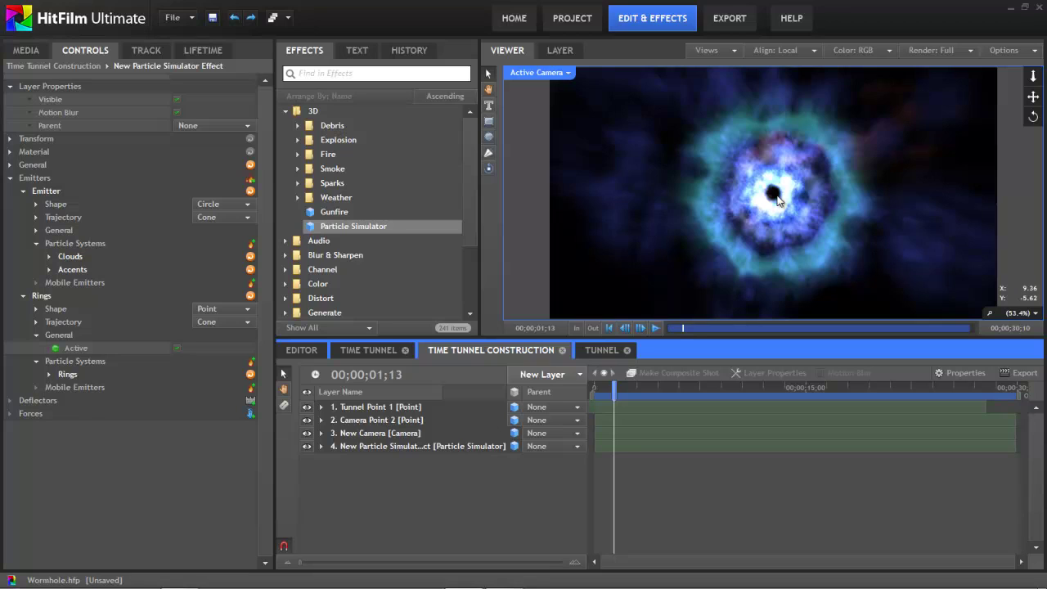
pyautogui.click(376, 421)
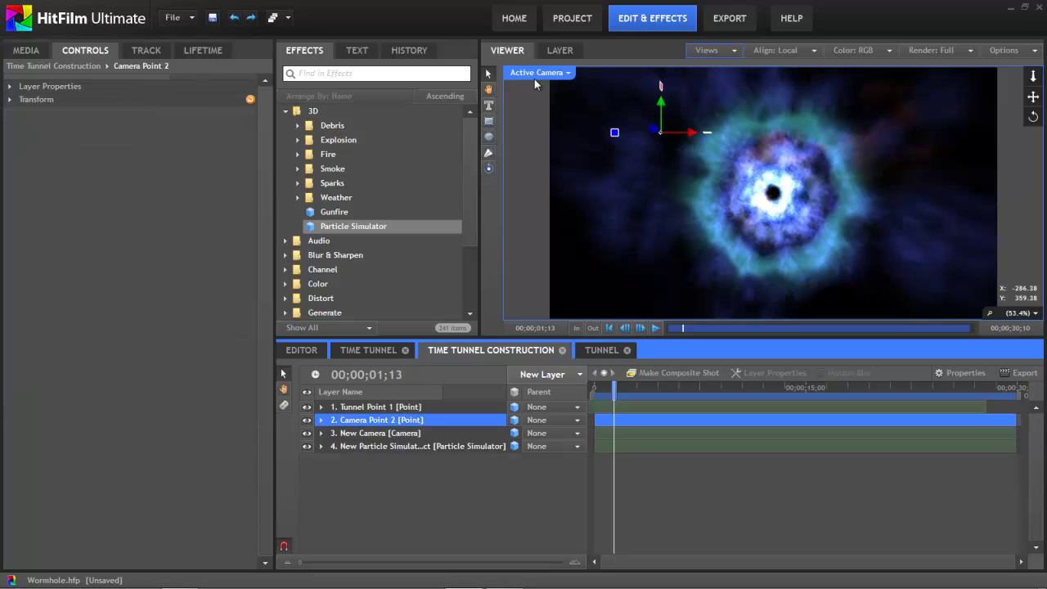
# Step: Switch the viewer to Left view and show Camera Point 2's Transform at the animation start
pyautogui.click(566, 73)
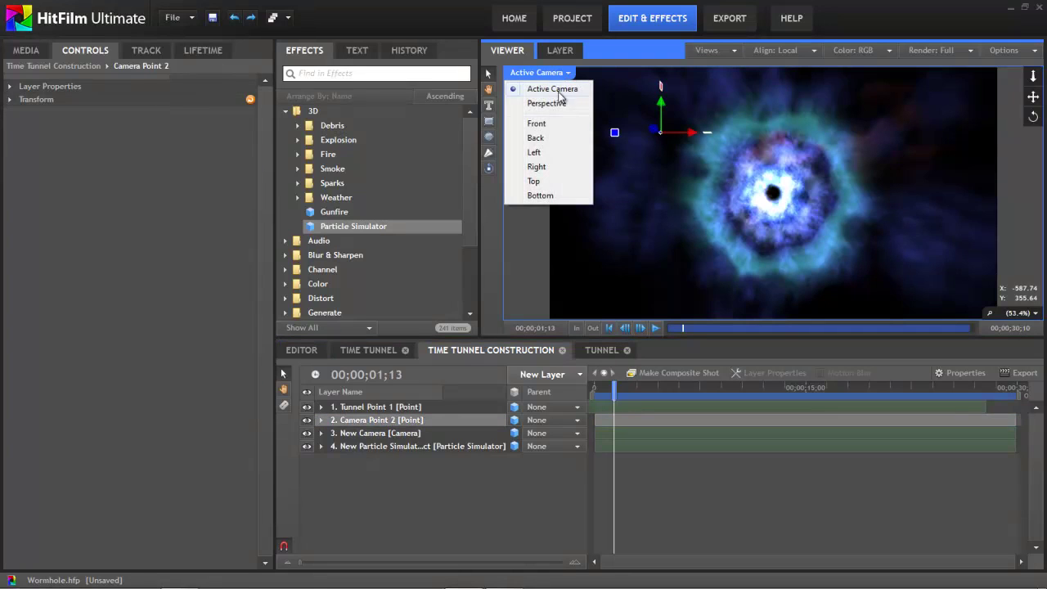
pyautogui.click(534, 152)
pyautogui.click(371, 420)
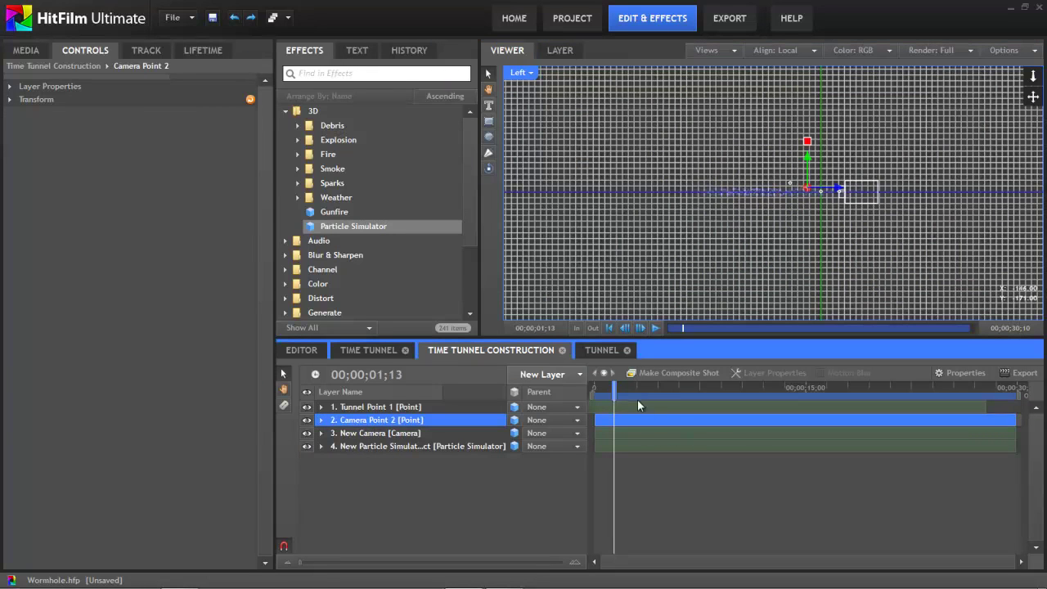
pyautogui.moveTo(615, 389); pyautogui.dragTo(592, 389)
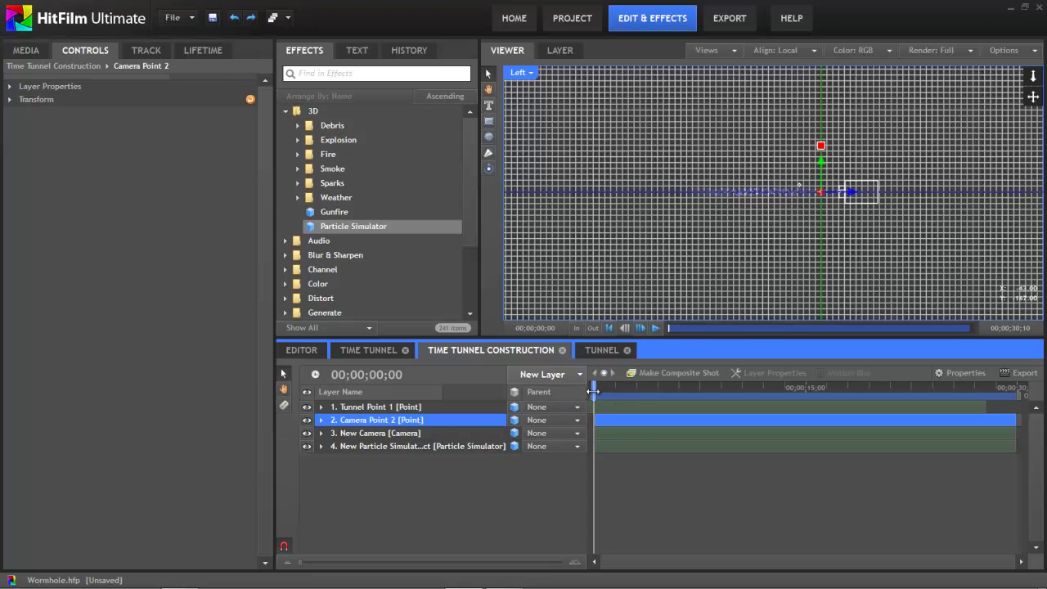
pyautogui.click(10, 99)
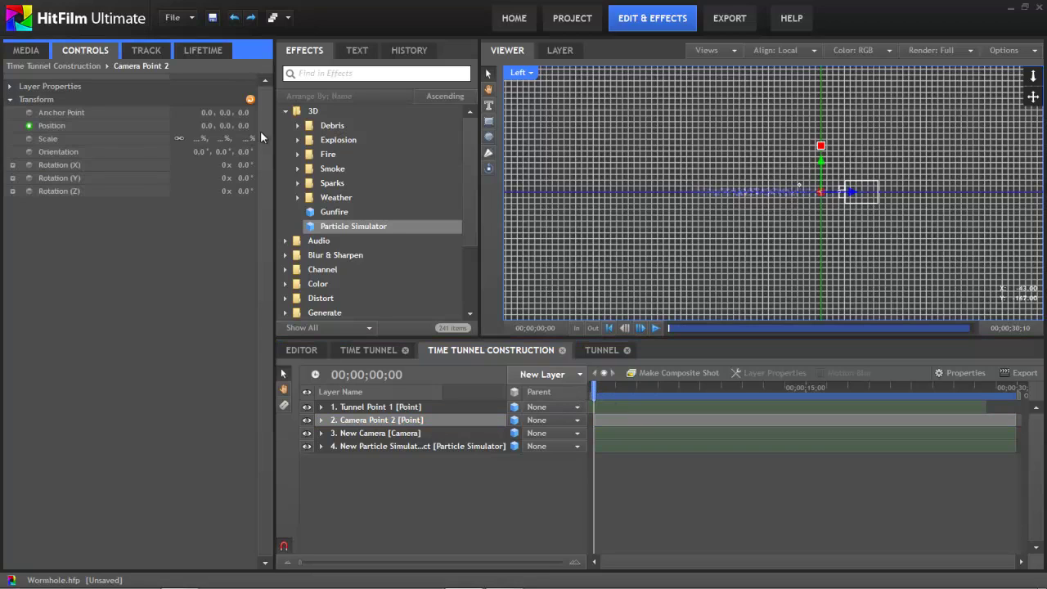
# Step: Scrub the timeline through 26;05, 21;07, 11;21 and 05;23 to follow Camera Point 2's motion
pyautogui.moveTo(594, 383); pyautogui.dragTo(1000, 384)
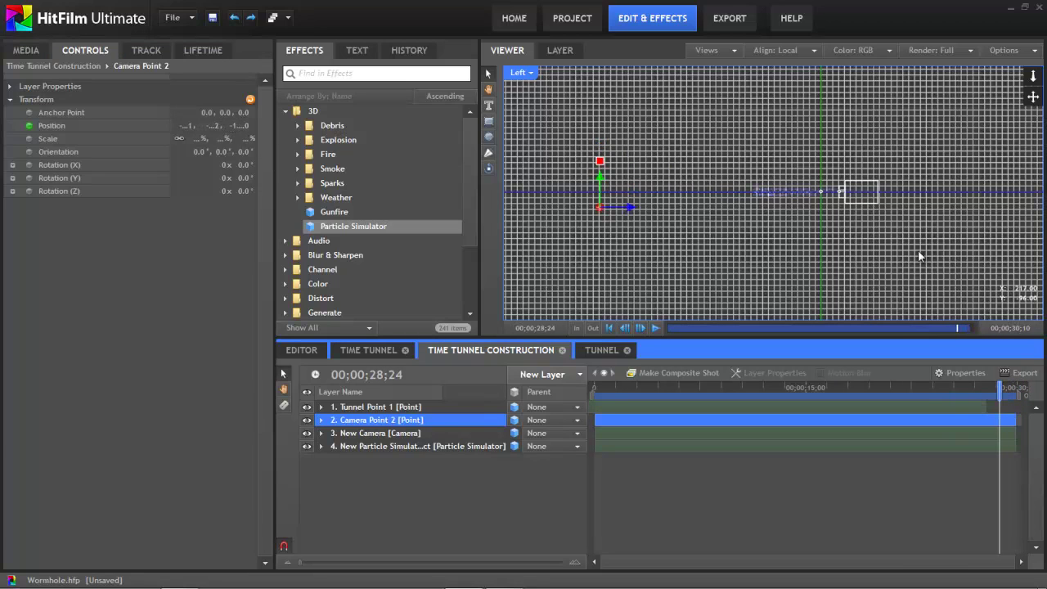
pyautogui.click(999, 387)
pyautogui.moveTo(991, 388); pyautogui.dragTo(963, 388)
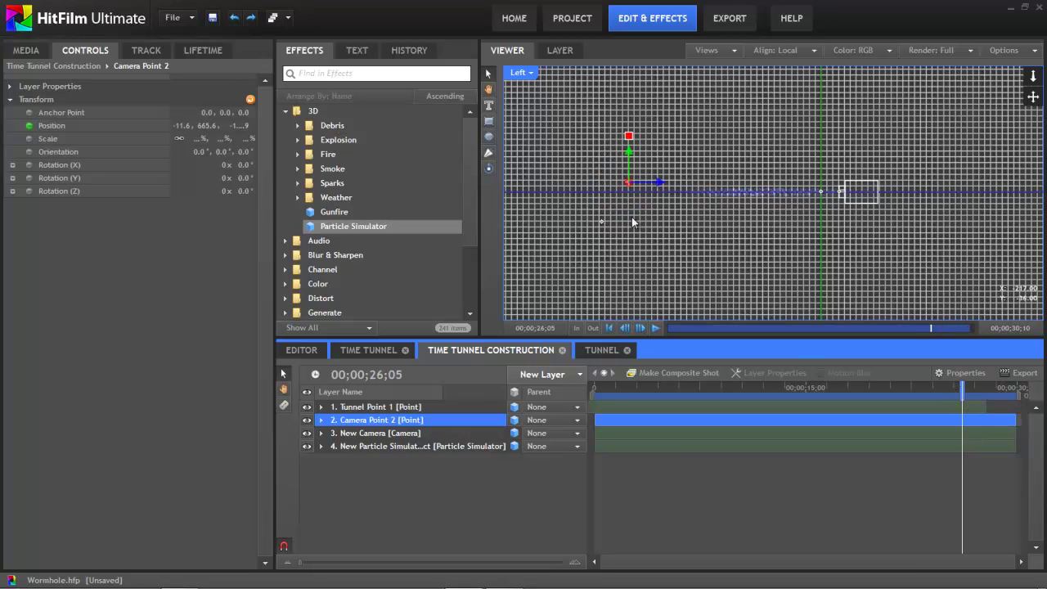
pyautogui.click(893, 388)
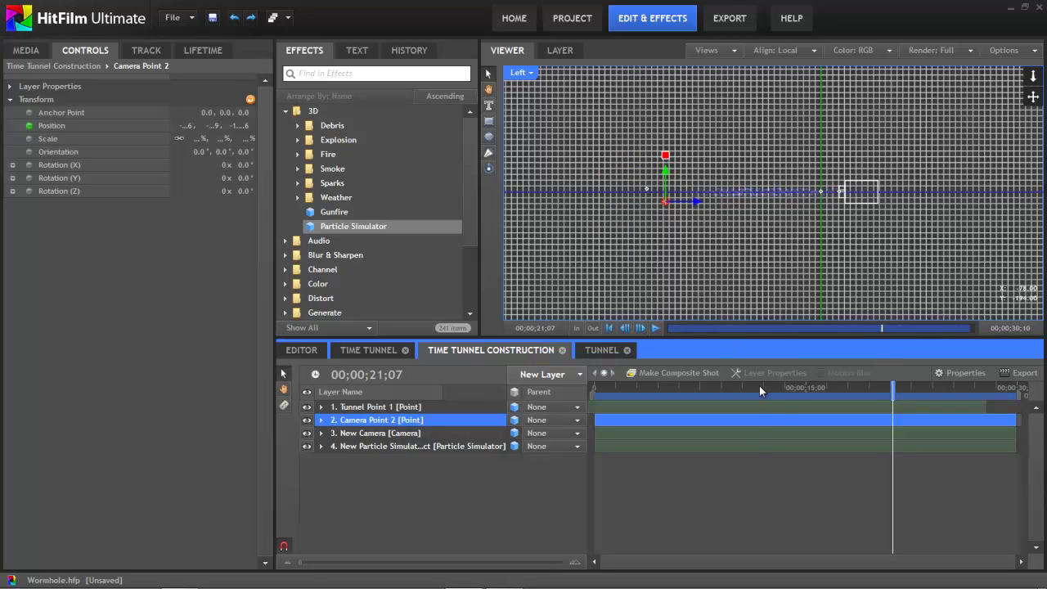
pyautogui.click(759, 386)
pyautogui.click(675, 386)
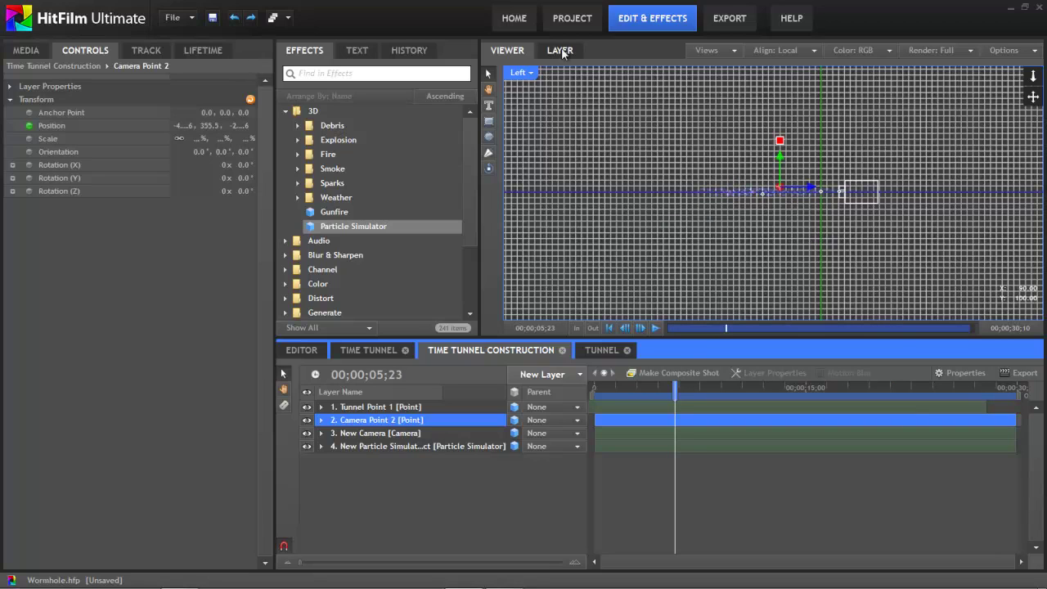
# Step: In Top view, check Camera Point 2's position at 01;02, 4;24, 10;01 and 12;25
pyautogui.click(529, 73)
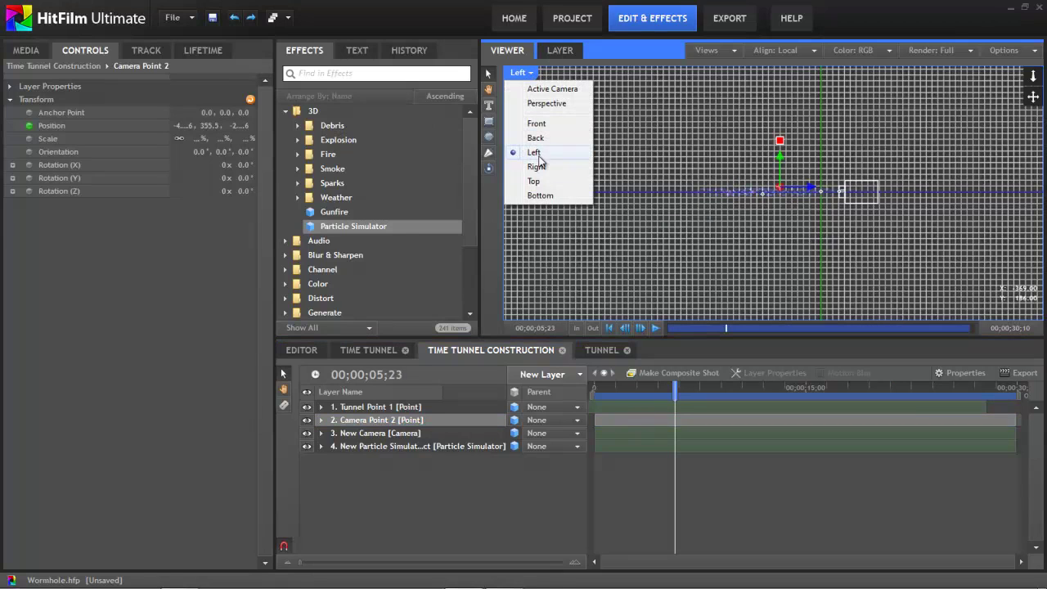
pyautogui.click(535, 182)
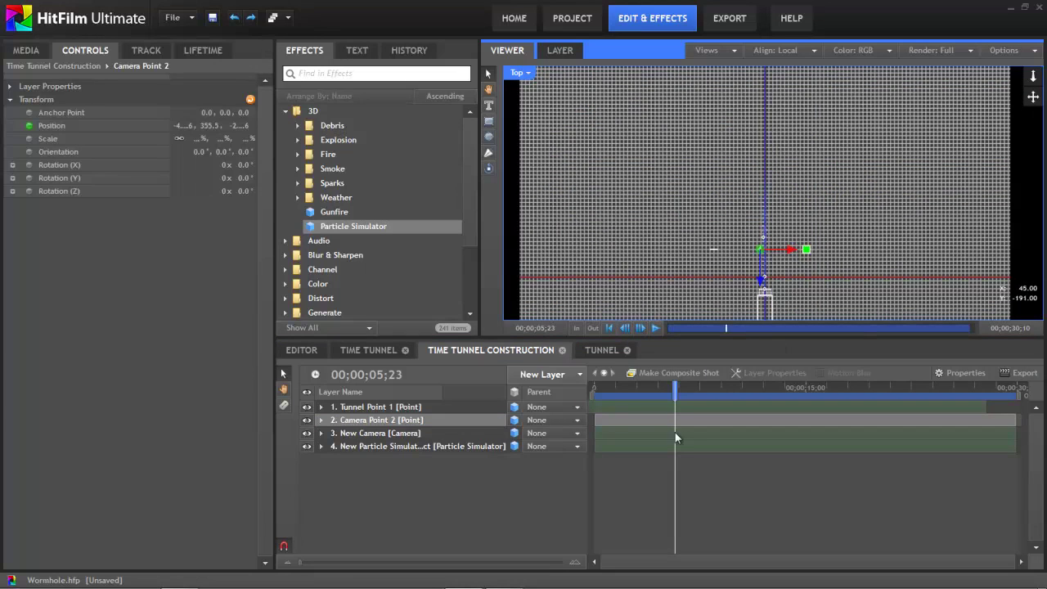
pyautogui.click(608, 395)
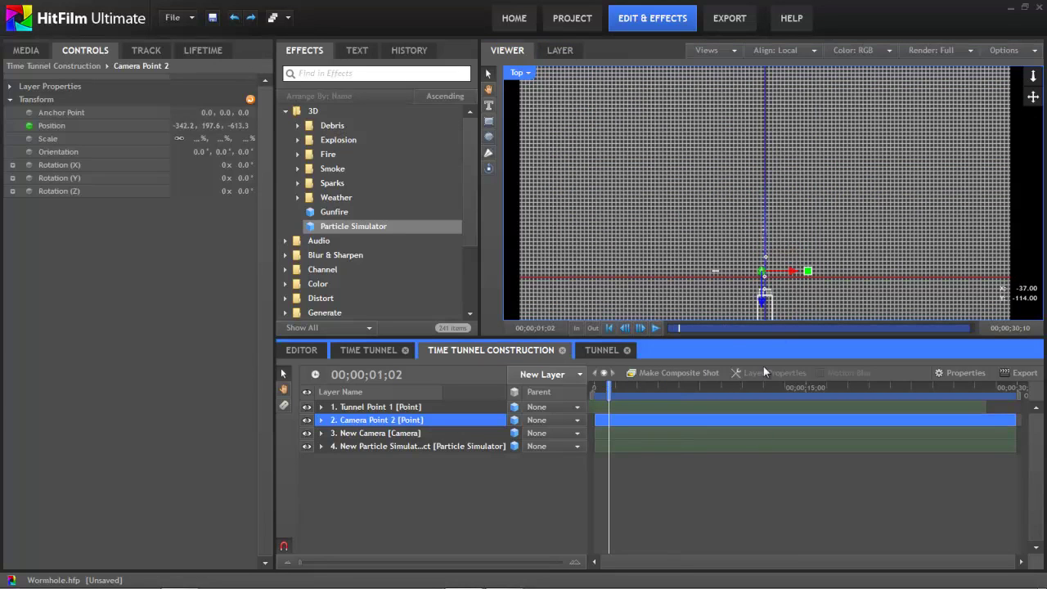
pyautogui.click(662, 390)
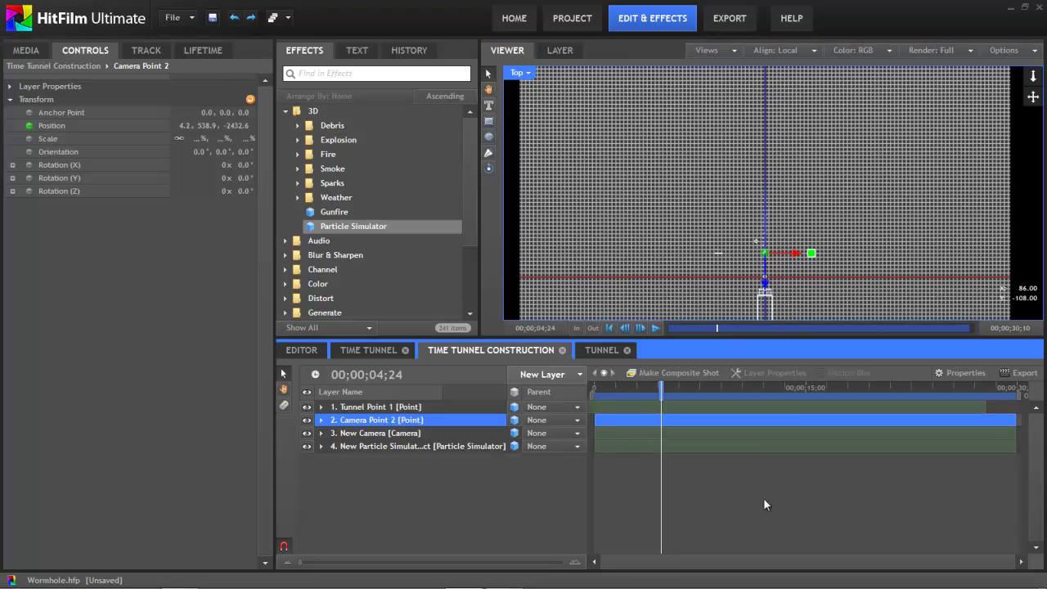
pyautogui.click(737, 388)
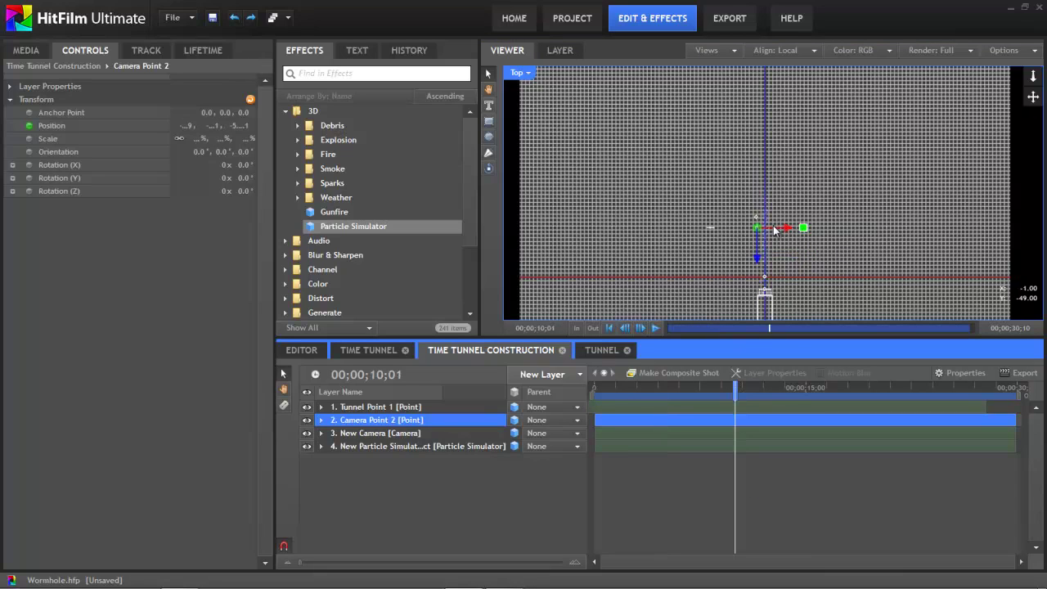
pyautogui.click(774, 388)
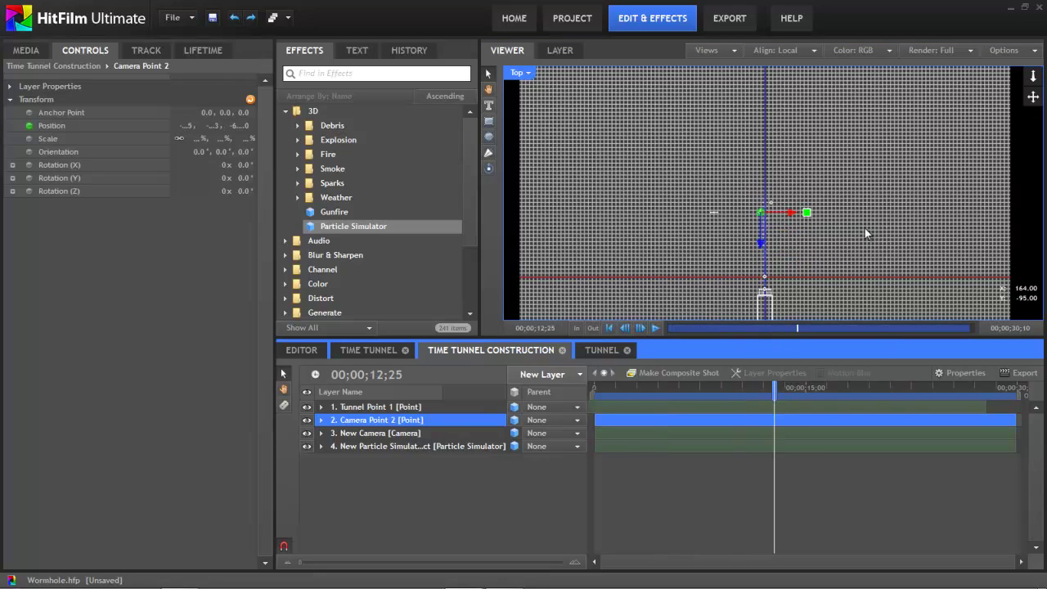
pyautogui.press('Left')
pyautogui.moveTo(745, 389); pyautogui.dragTo(974, 391)
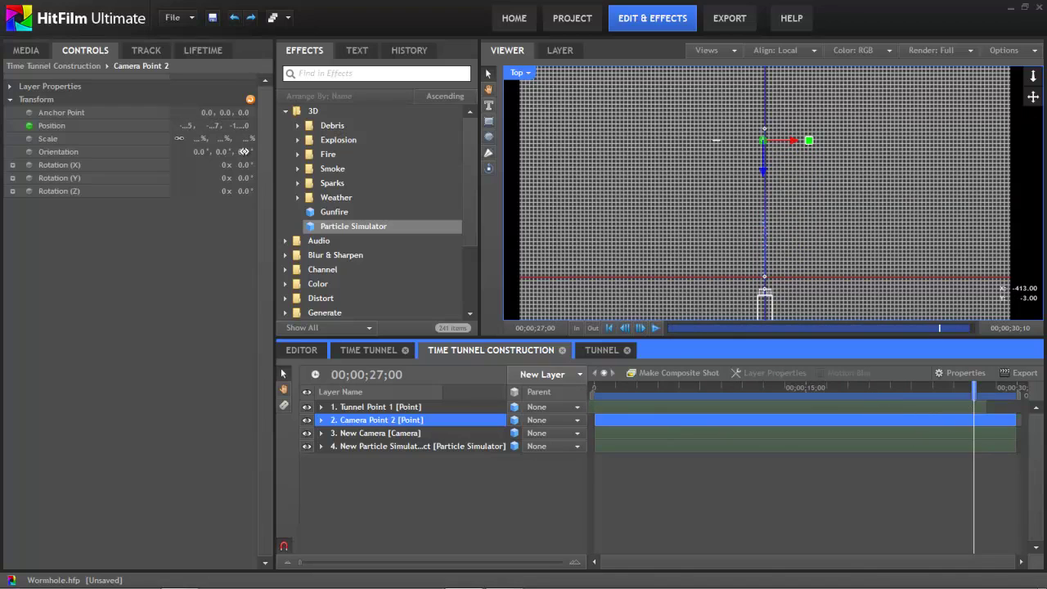
# Step: Switch the viewer to Left view and scrub back to review Camera Point 2's path
pyautogui.click(532, 74)
pyautogui.click(535, 154)
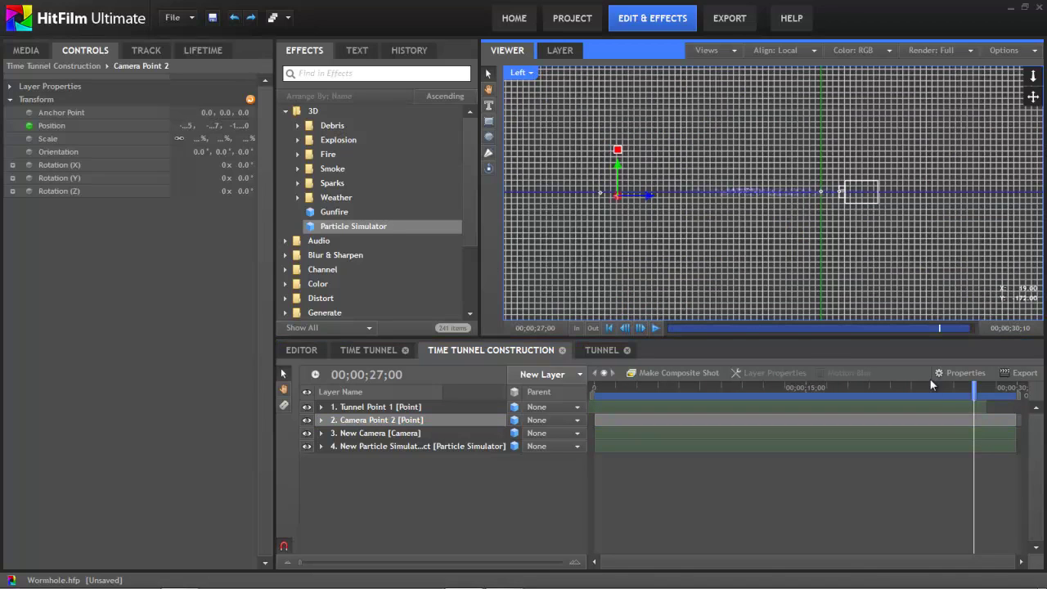
pyautogui.moveTo(933, 390); pyautogui.dragTo(602, 393)
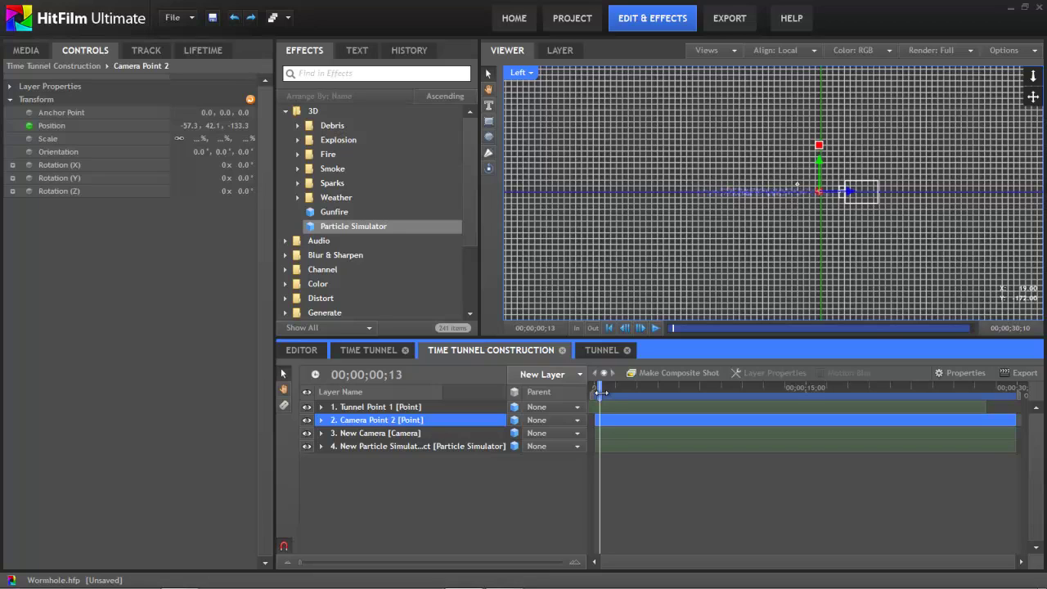
# Step: Set the viewer to Active Camera, inspect a Position keyframe's Interpolation, then fold Camera Point 2
pyautogui.click(520, 73)
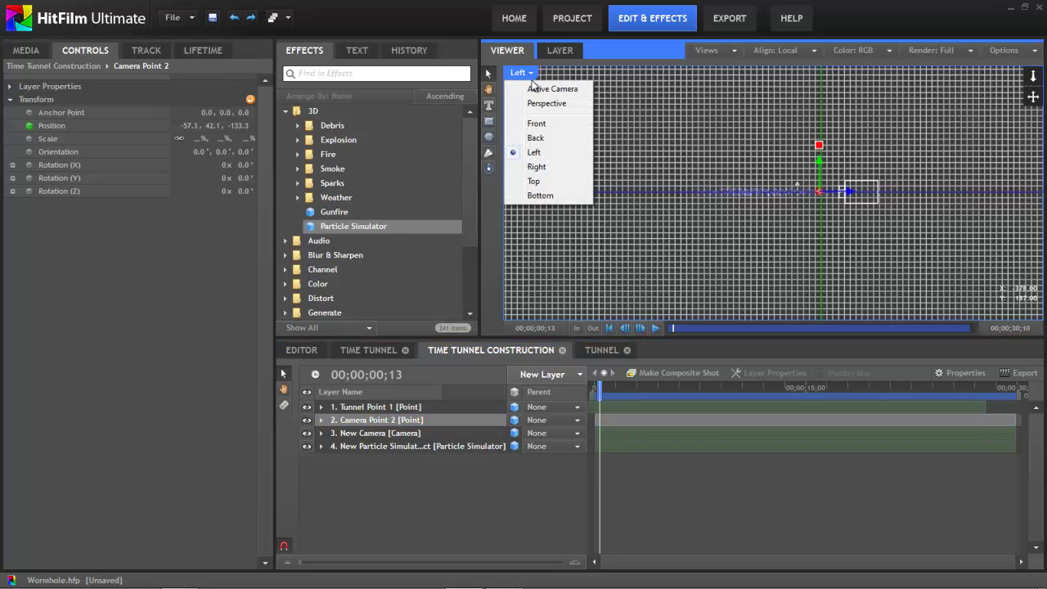
pyautogui.click(321, 420)
pyautogui.click(333, 433)
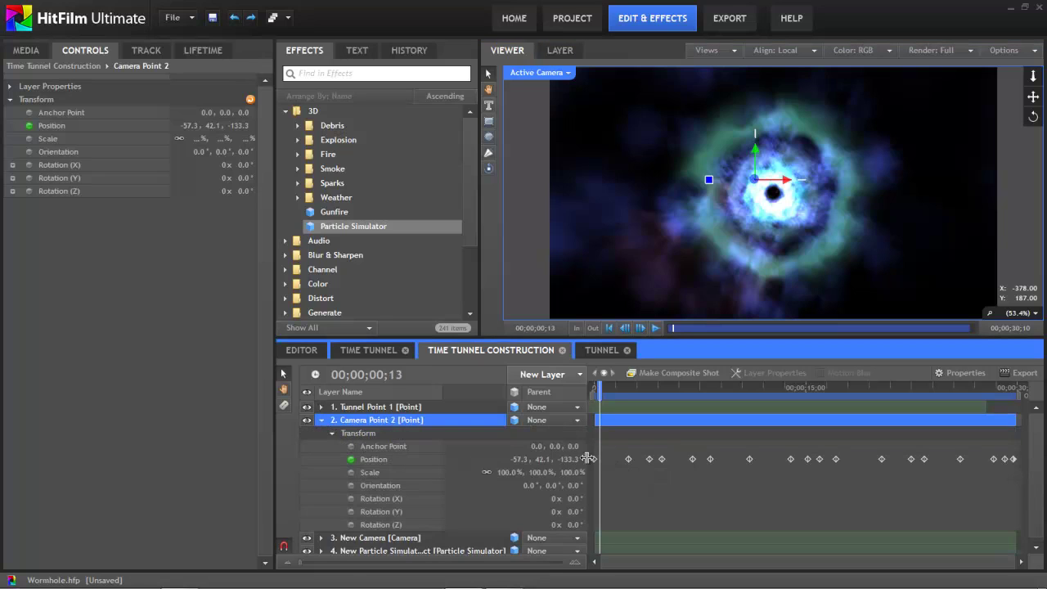
pyautogui.rightClick(837, 460)
pyautogui.moveTo(881, 538)
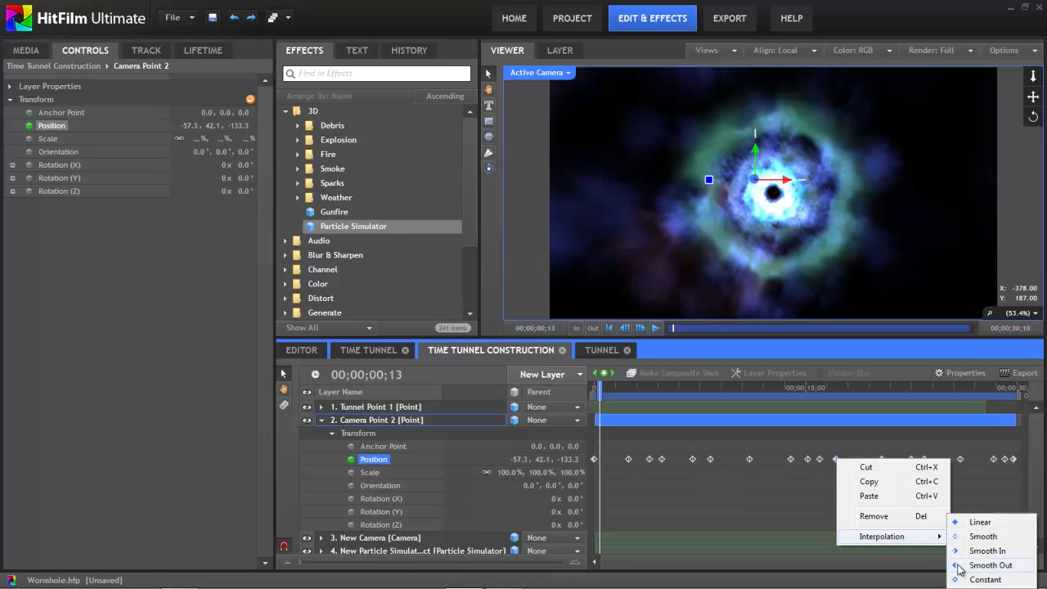
pyautogui.click(718, 500)
pyautogui.click(321, 420)
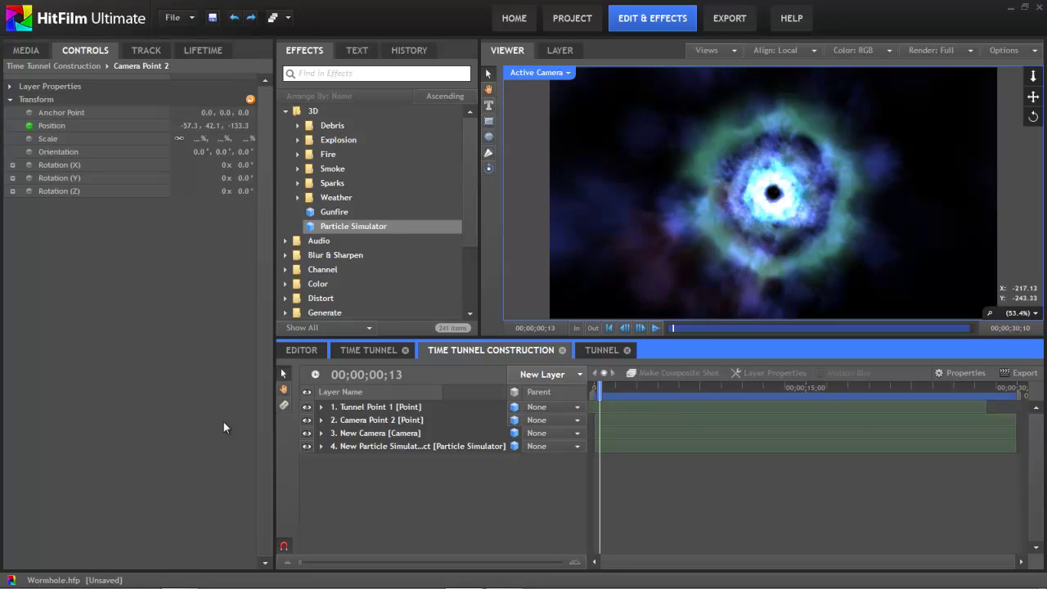
# Step: At the timeline start, set New Camera's Parent to Camera Point 2
pyautogui.click(355, 406)
pyautogui.click(360, 421)
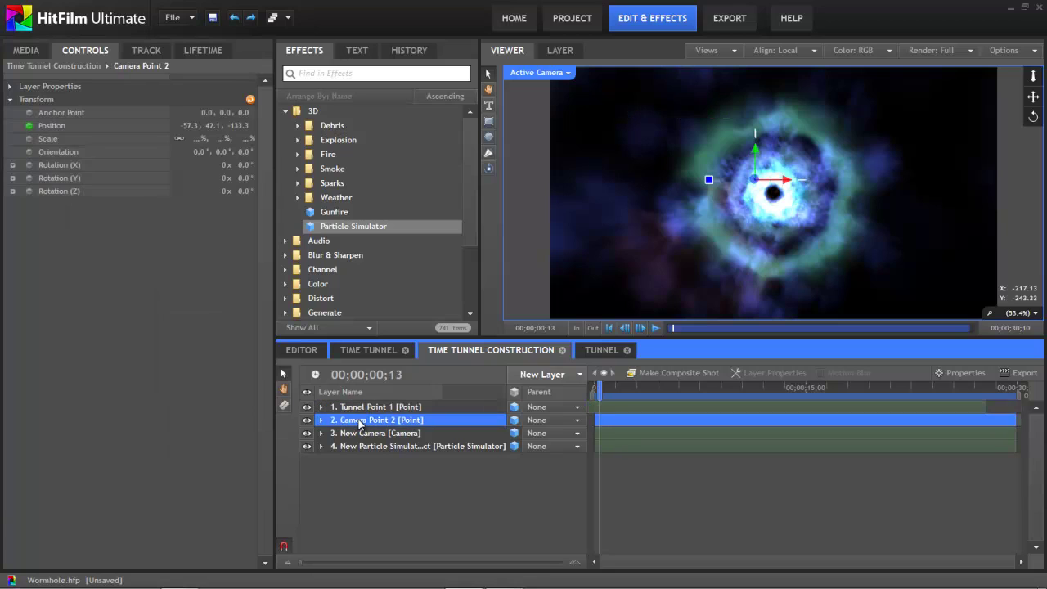
pyautogui.click(652, 408)
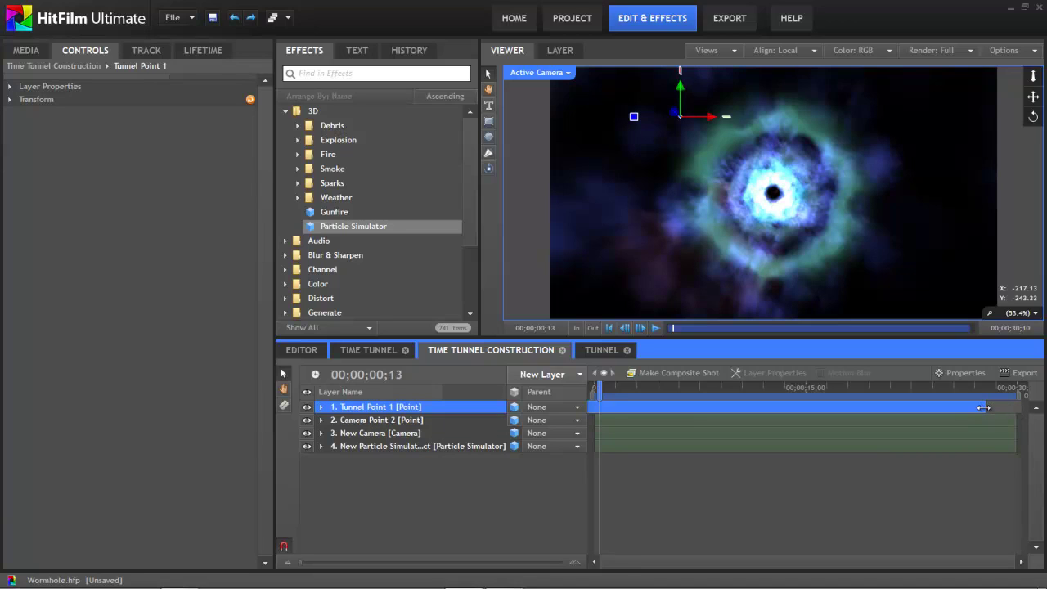
pyautogui.moveTo(600, 388); pyautogui.dragTo(589, 391)
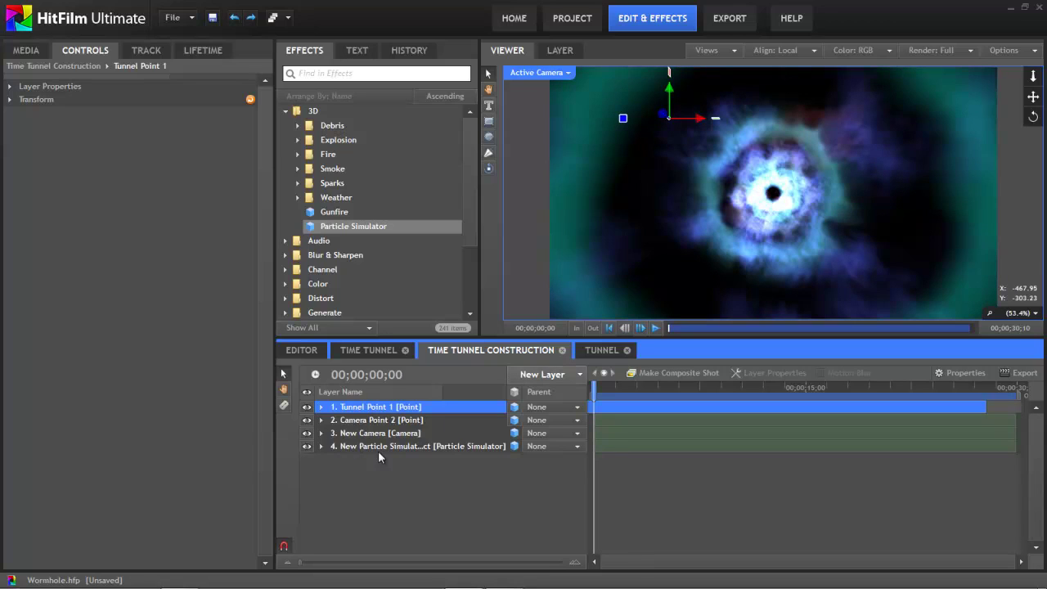
pyautogui.click(576, 433)
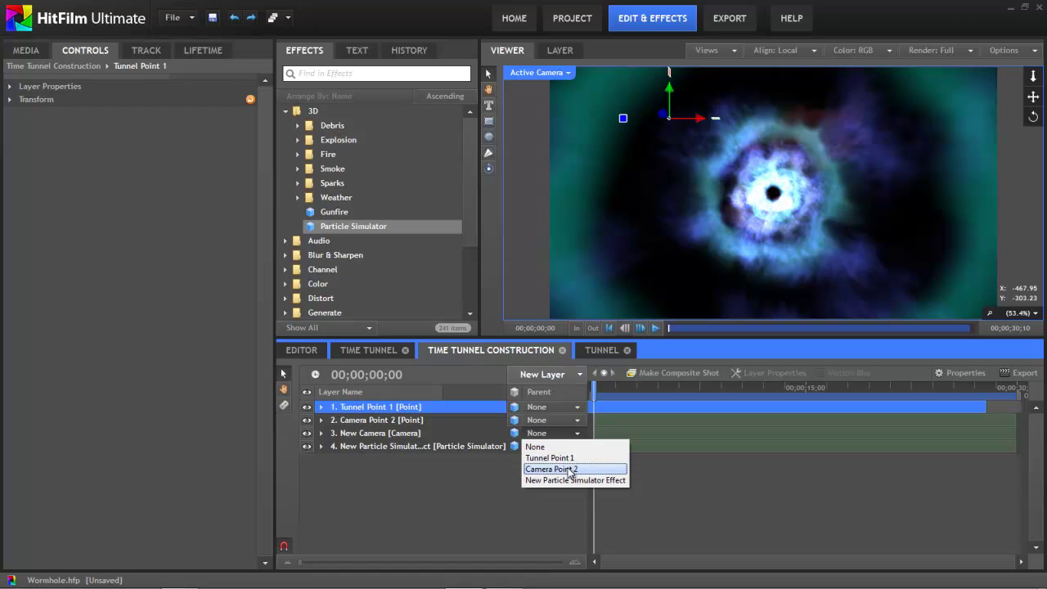
pyautogui.click(568, 469)
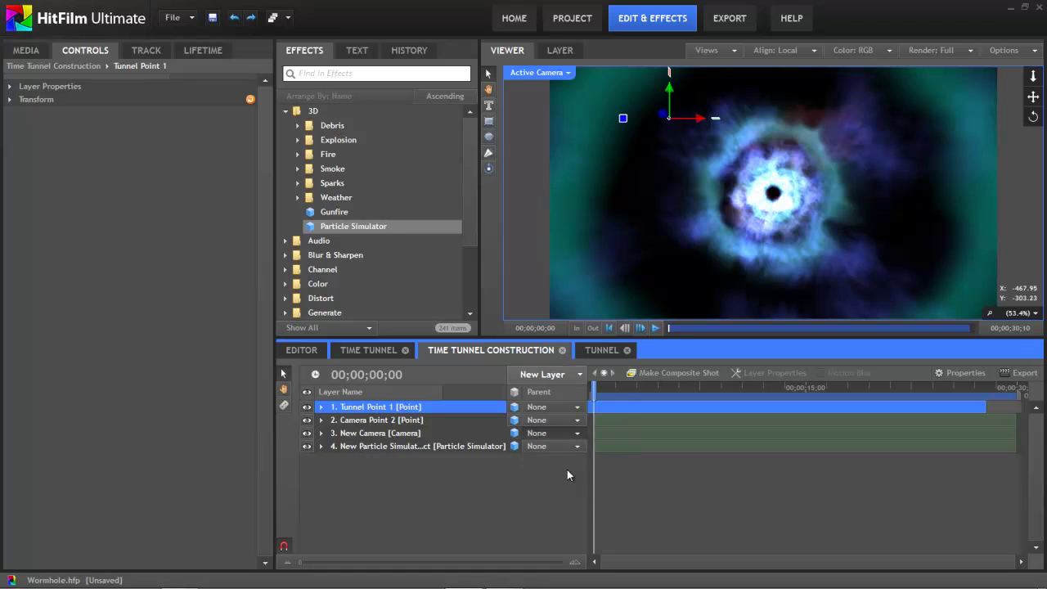
pyautogui.click(397, 449)
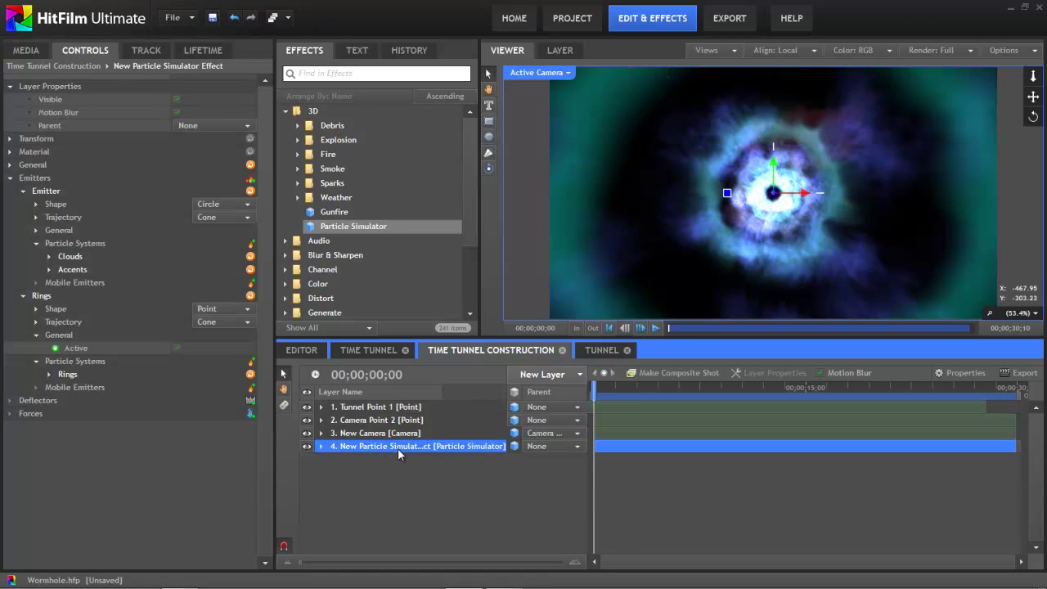
# Step: Leave the particle simulator unparented and attach its Emitter's Shape to Tunnel Point 1
pyautogui.click(577, 445)
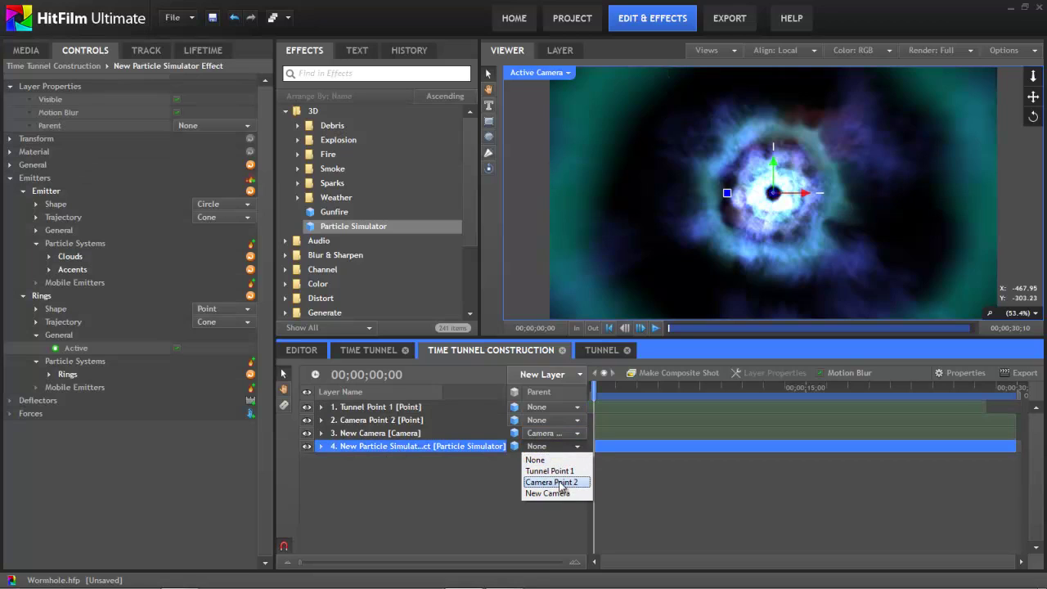
pyautogui.click(456, 484)
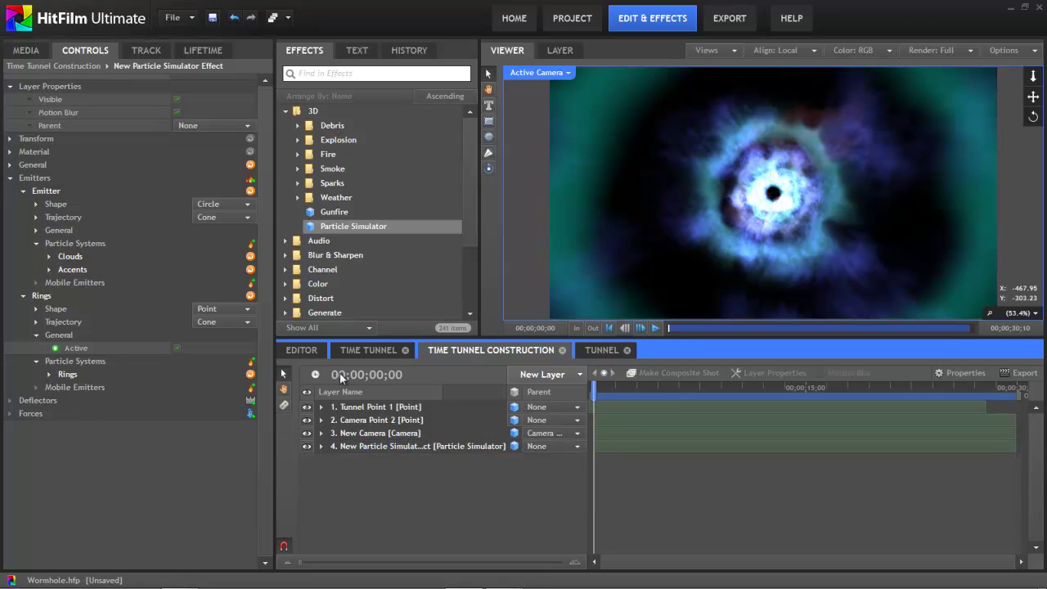
pyautogui.click(49, 193)
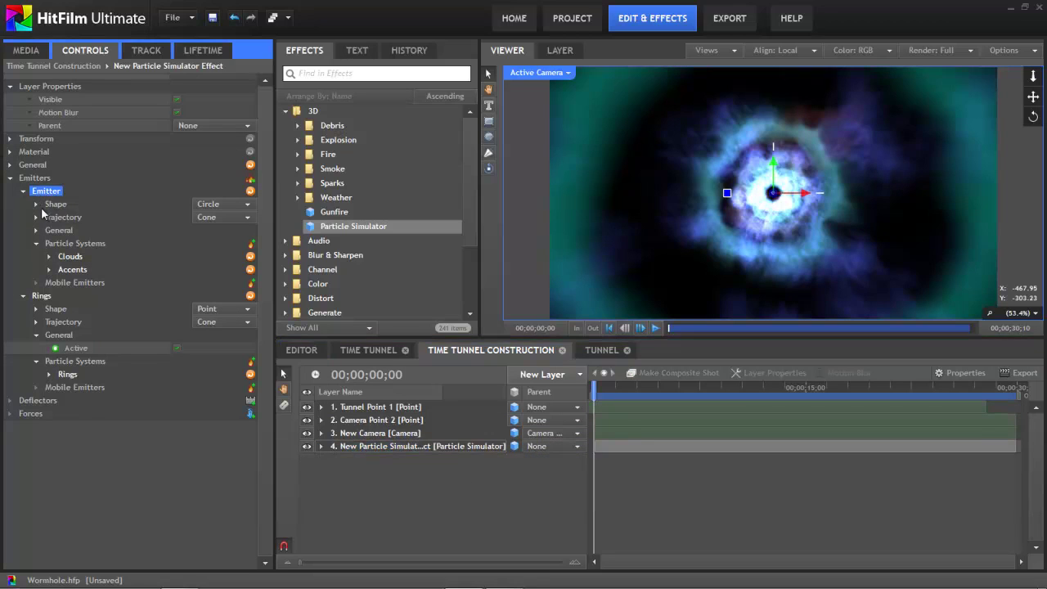
pyautogui.click(36, 204)
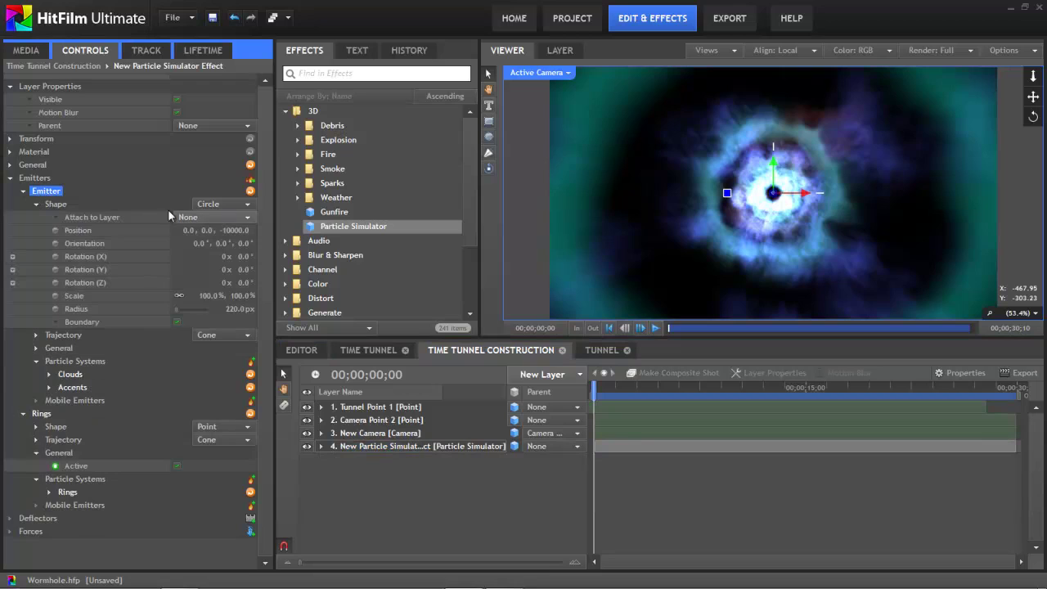
pyautogui.click(221, 218)
pyautogui.click(214, 242)
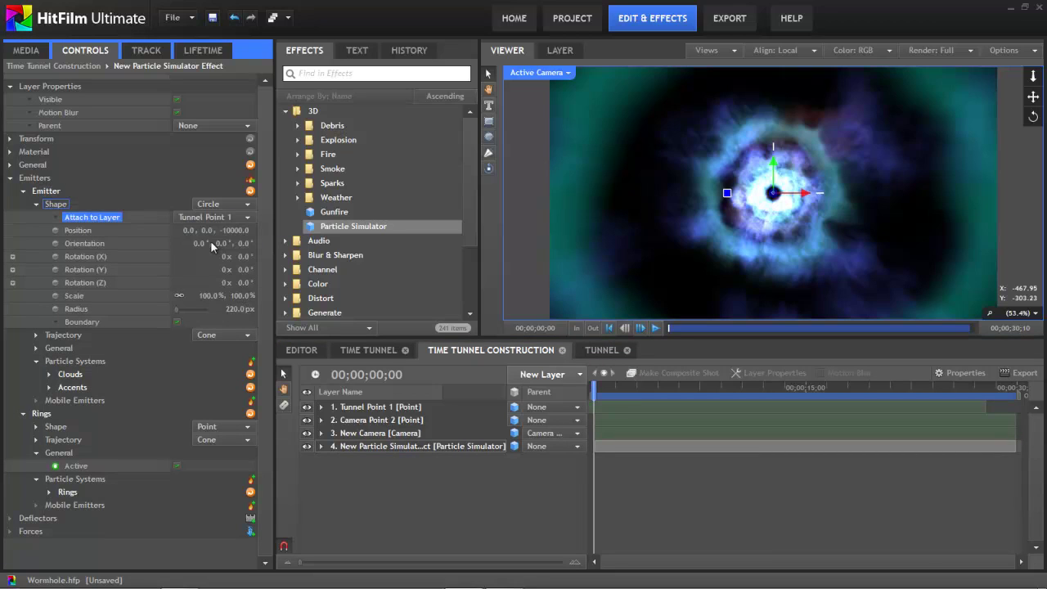
# Step: Attach the Rings emitter's Shape to Tunnel Point 1 and preview the first frames
pyautogui.click(36, 426)
pyautogui.click(193, 440)
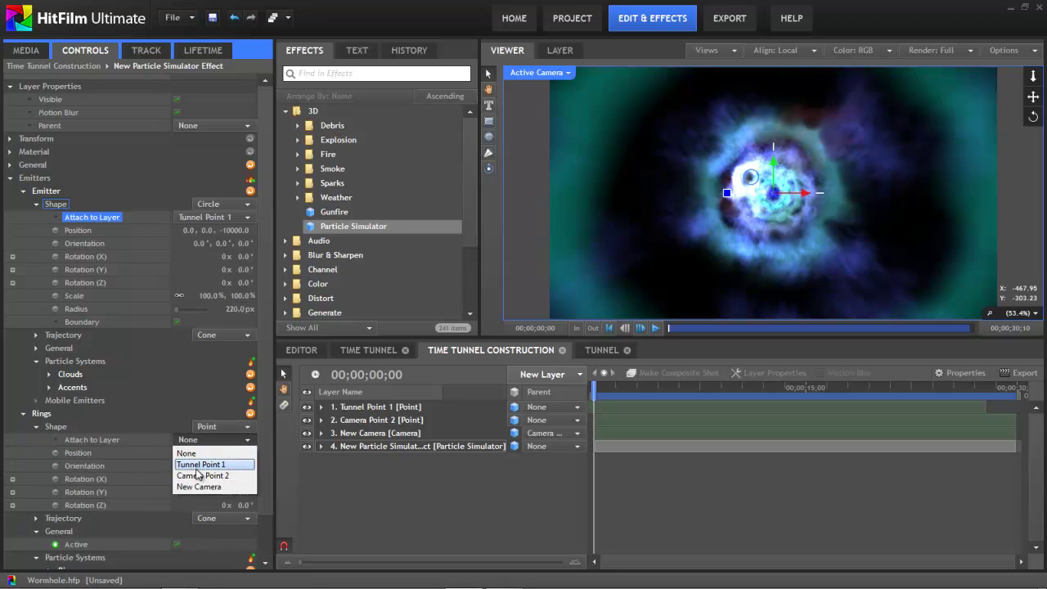
pyautogui.click(200, 464)
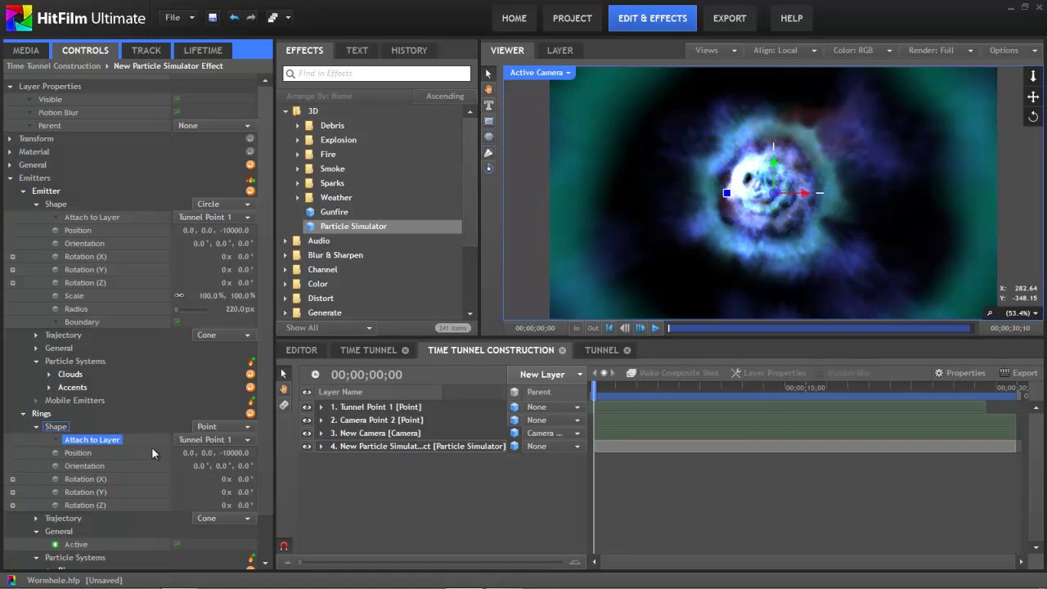
pyautogui.moveTo(593, 387); pyautogui.dragTo(896, 320)
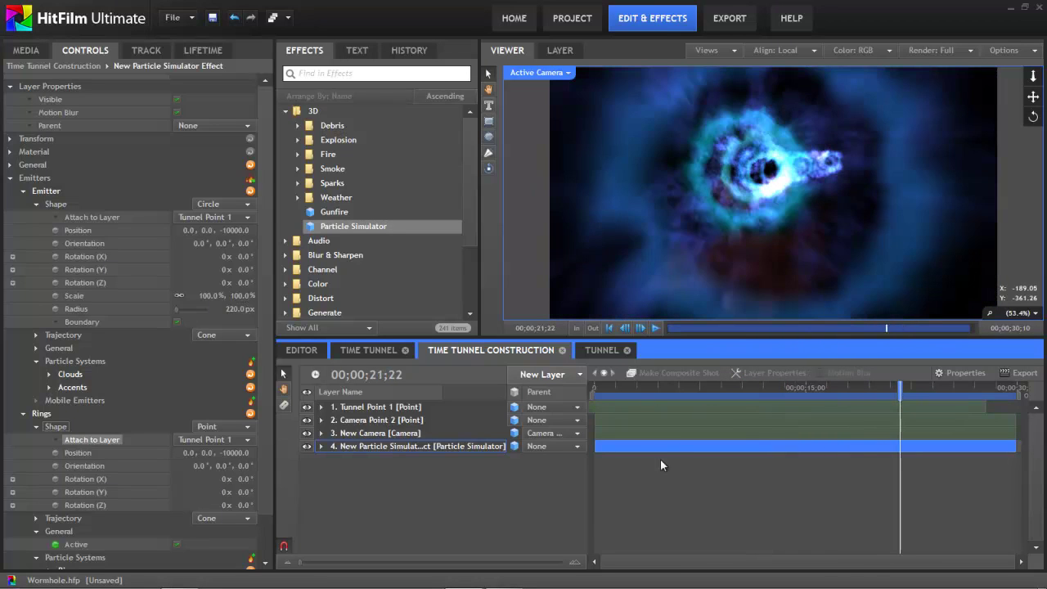
# Step: Select Tunnel Point 1, jump to 00;00;02;10 and drag its layer bar to shift its timing
pyautogui.click(649, 408)
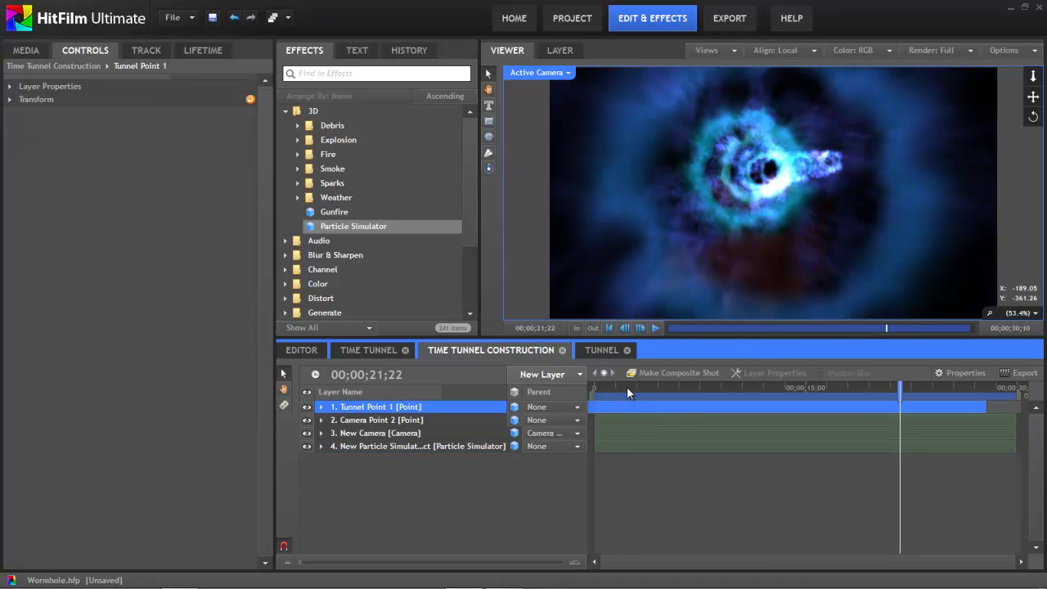
pyautogui.click(628, 390)
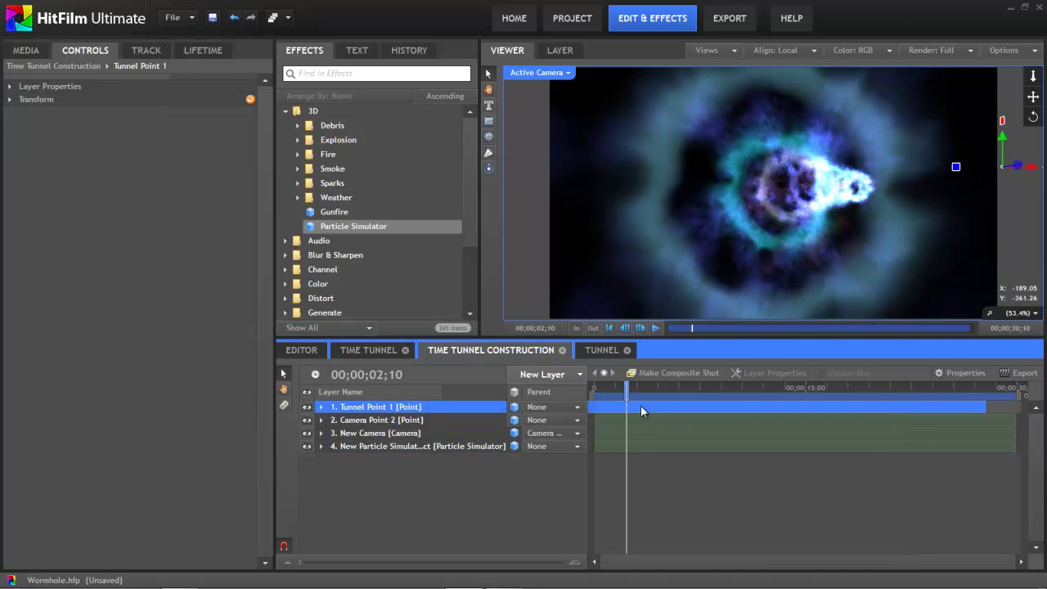
pyautogui.moveTo(641, 406)
pyautogui.mouseDown()
pyautogui.moveTo(669, 411)
pyautogui.moveTo(642, 401)
pyautogui.mouseUp()
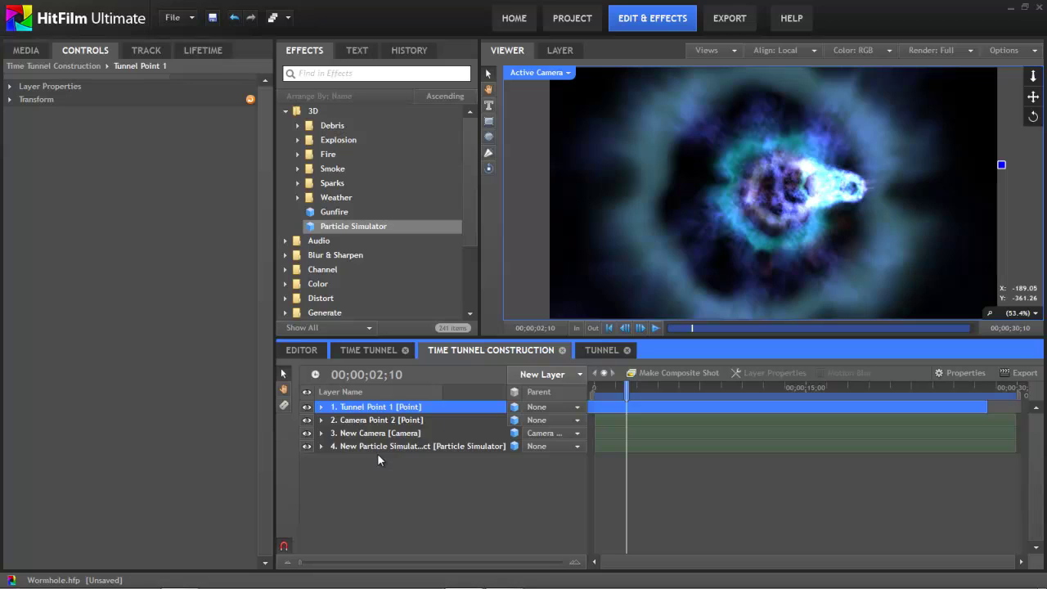
# Step: On the Particle Simulator layer, show Clouds Appearance Variation with Color 0.0% and Alpha 61.0%
pyautogui.click(377, 449)
pyautogui.click(63, 413)
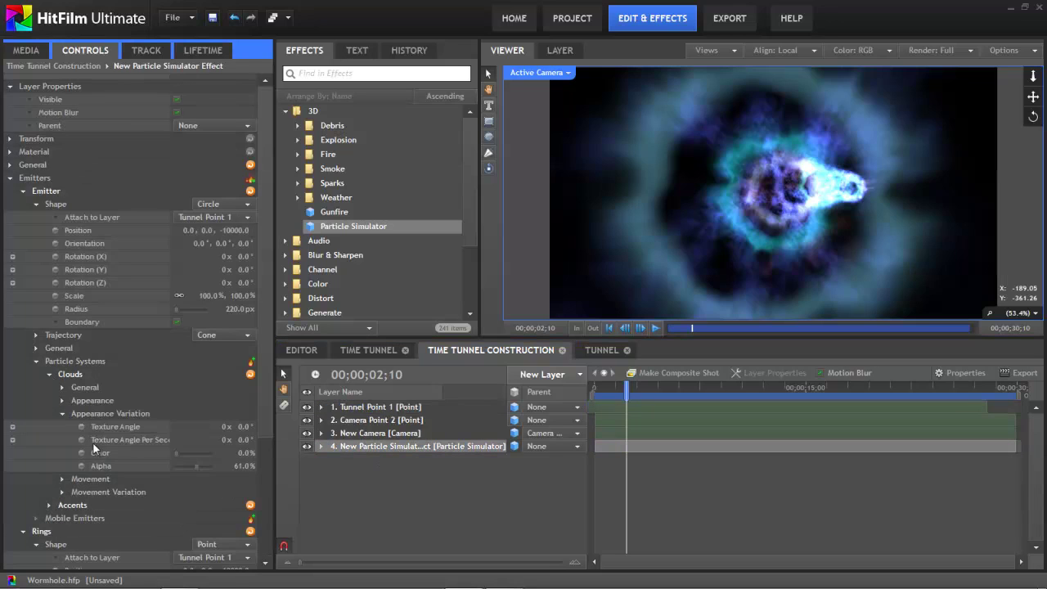